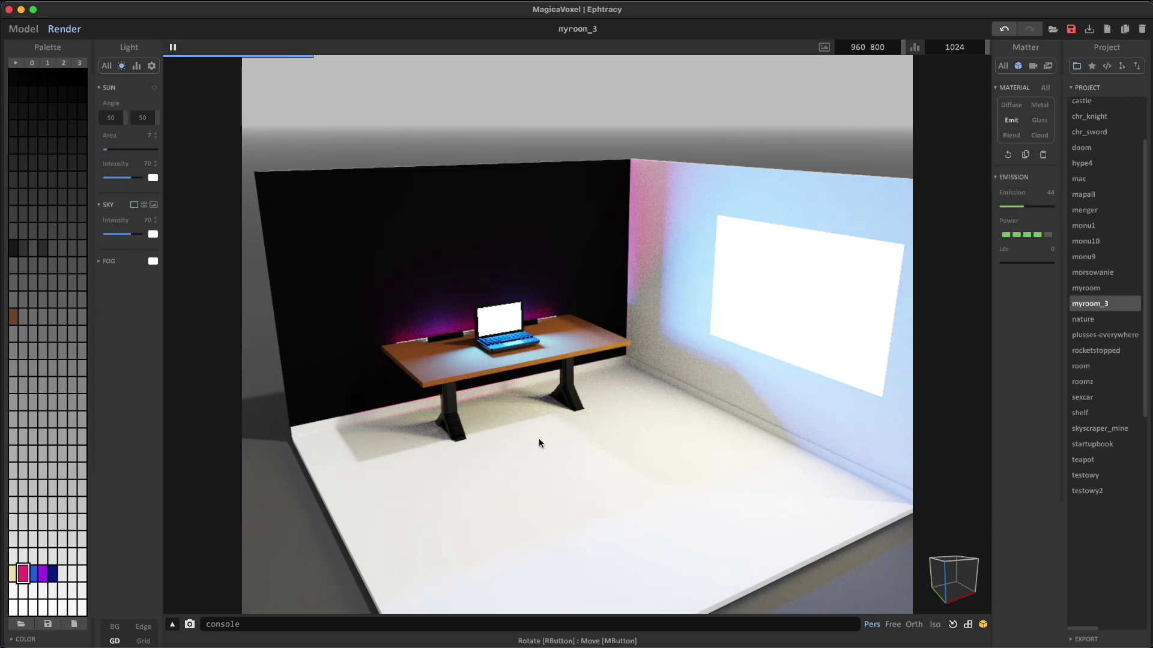
- Return from the render to modelling and adjust the laptop's height above the desk surface
click(1015, 212)
click(23, 29)
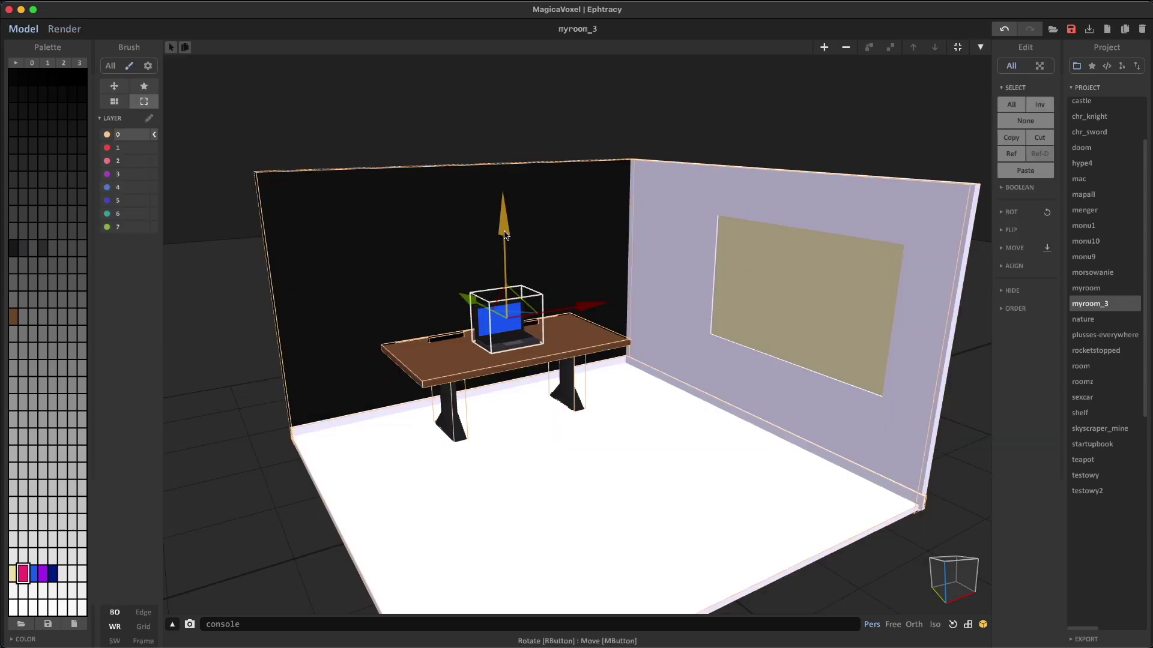
scroll(513, 401, up, 2)
scroll(513, 398, up, 5)
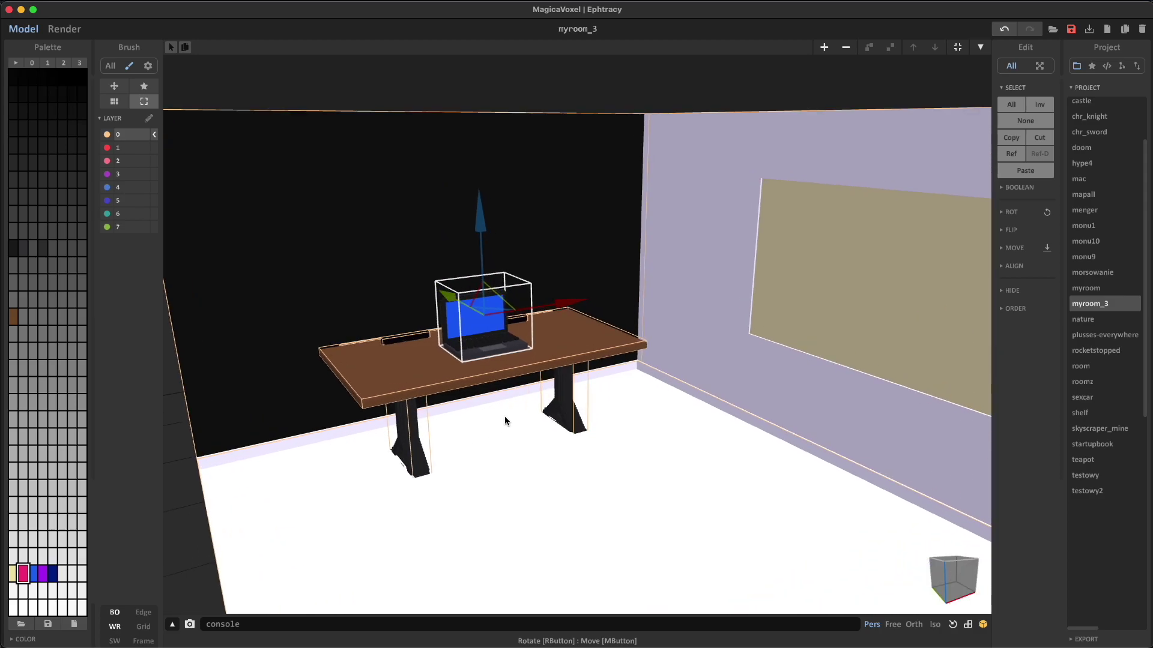
right_drag(366, 409, 332, 411)
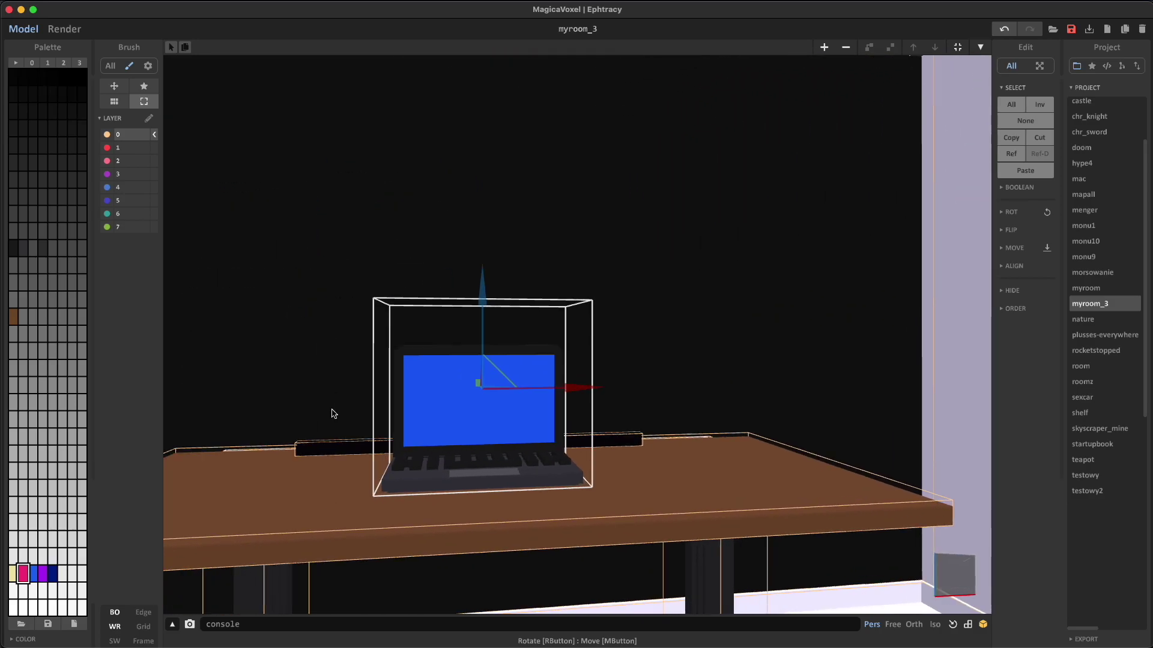
middle_drag(359, 427, 353, 192)
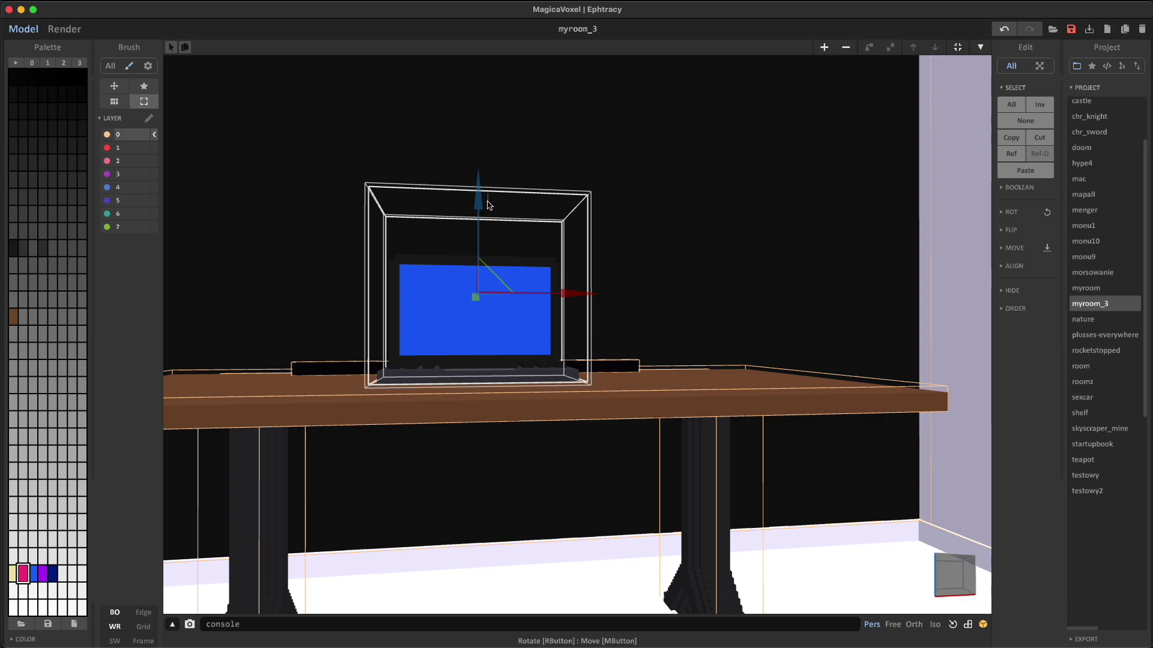
drag(489, 205, 480, 195)
right_drag(480, 196, 450, 373)
scroll(450, 373, down, 5)
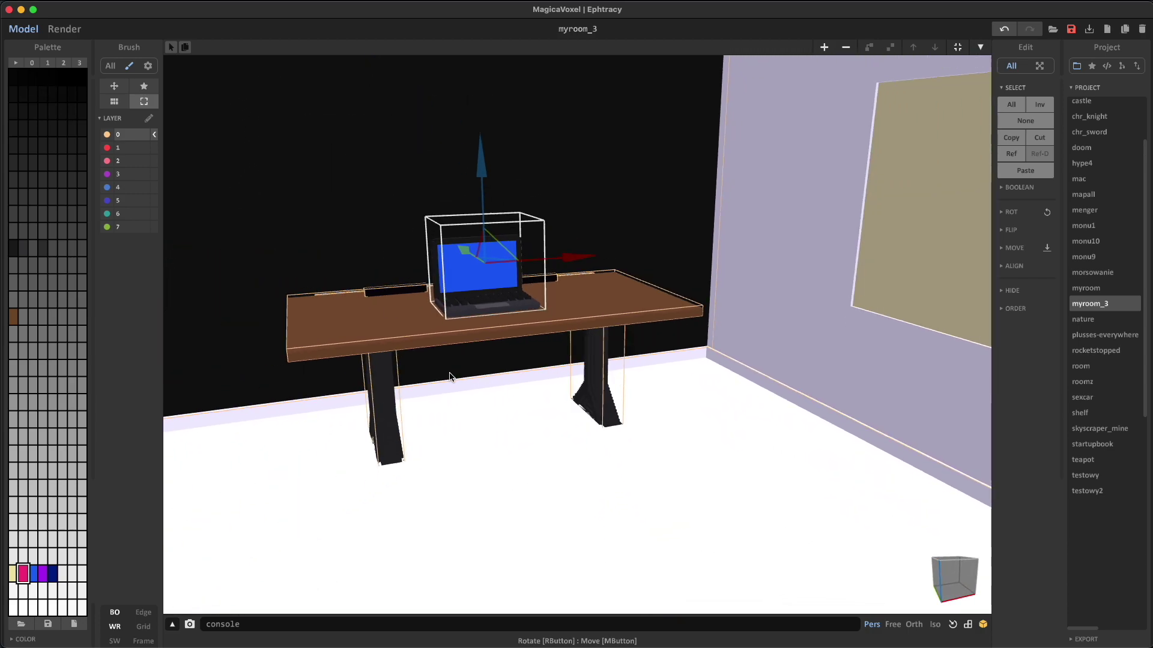
right_drag(513, 298, 522, 307)
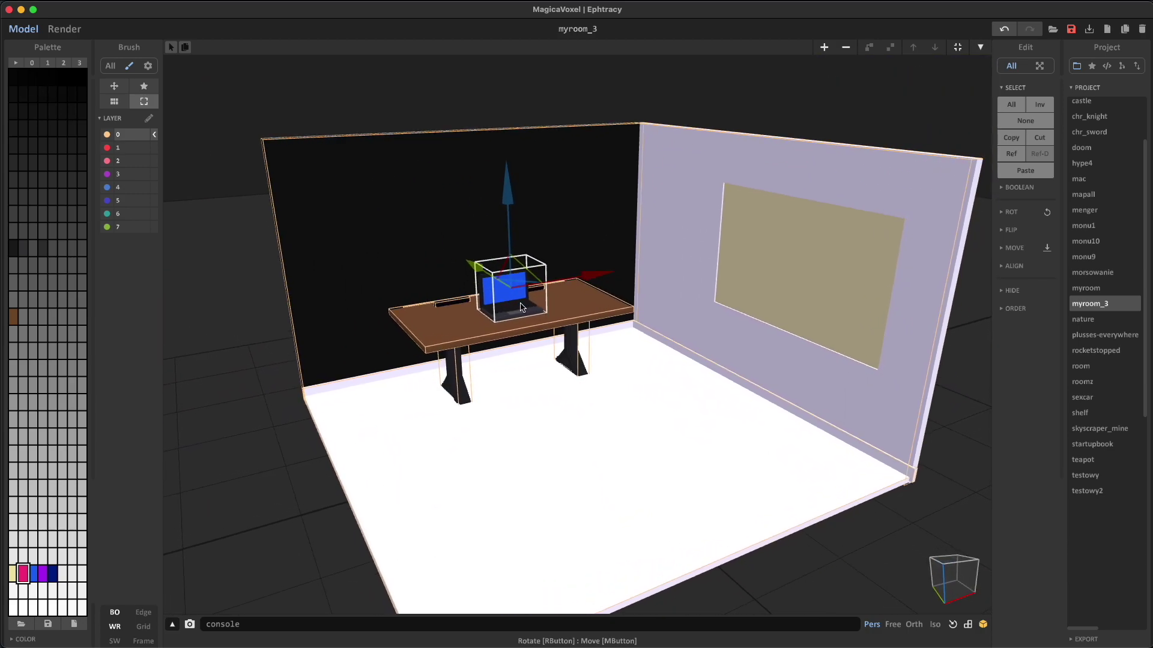
right_drag(581, 357, 633, 384)
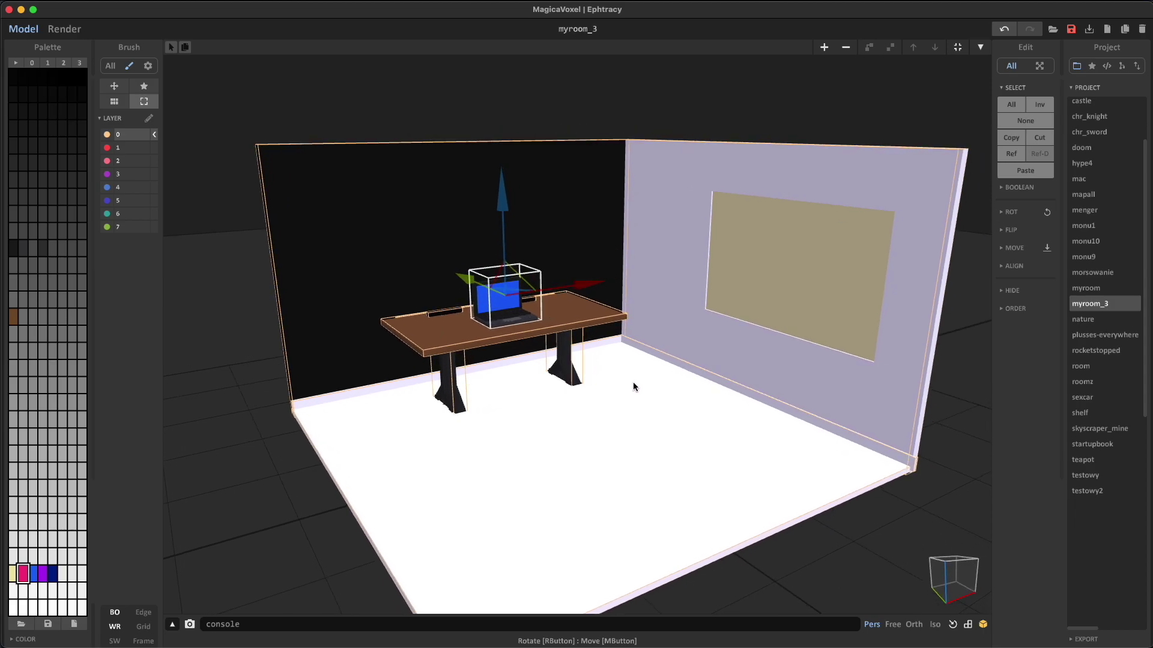
- Select the white floor, pull it out of the room and open it for voxel editing
click(629, 480)
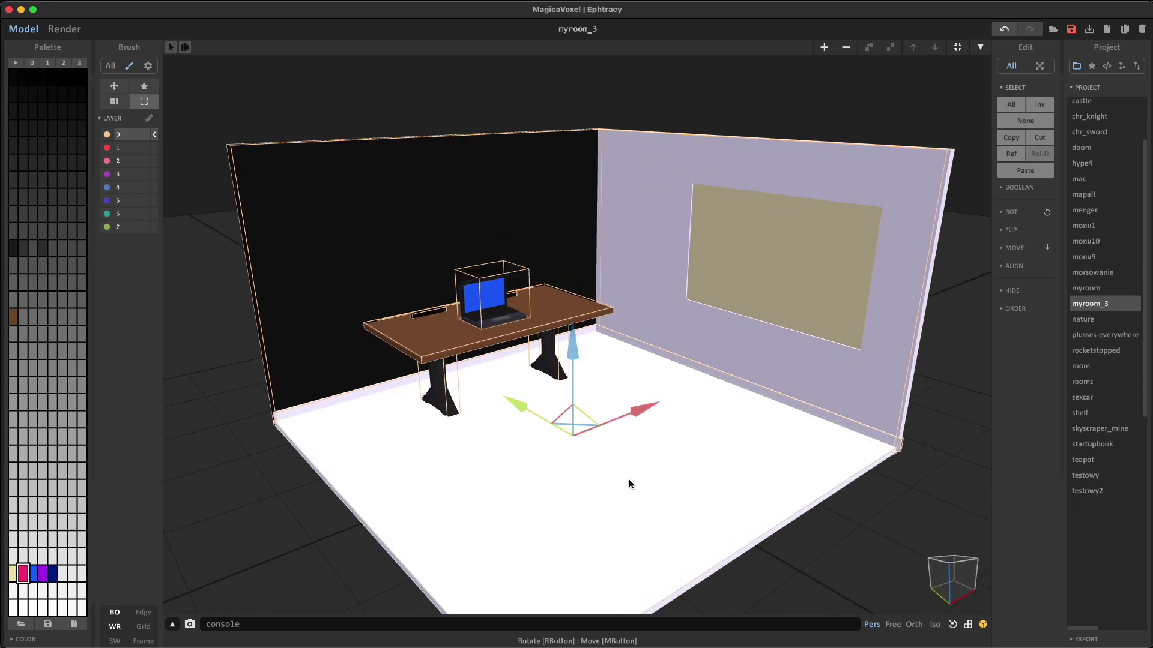
right_drag(607, 480, 531, 359)
drag(530, 359, 820, 345)
middle_drag(672, 358, 314, 393)
scroll(426, 402, up, 2)
double_click(425, 377)
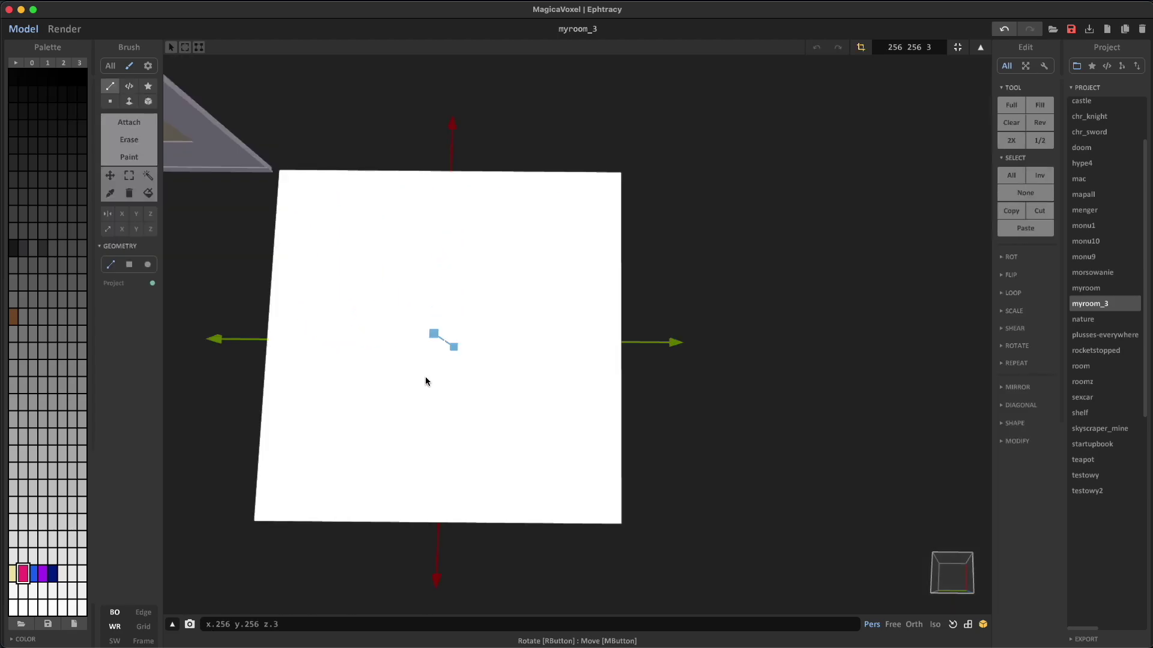
- Paint the floor's whole top face dark grey with the Face brush and palette colour 164
click(129, 100)
click(128, 157)
click(42, 249)
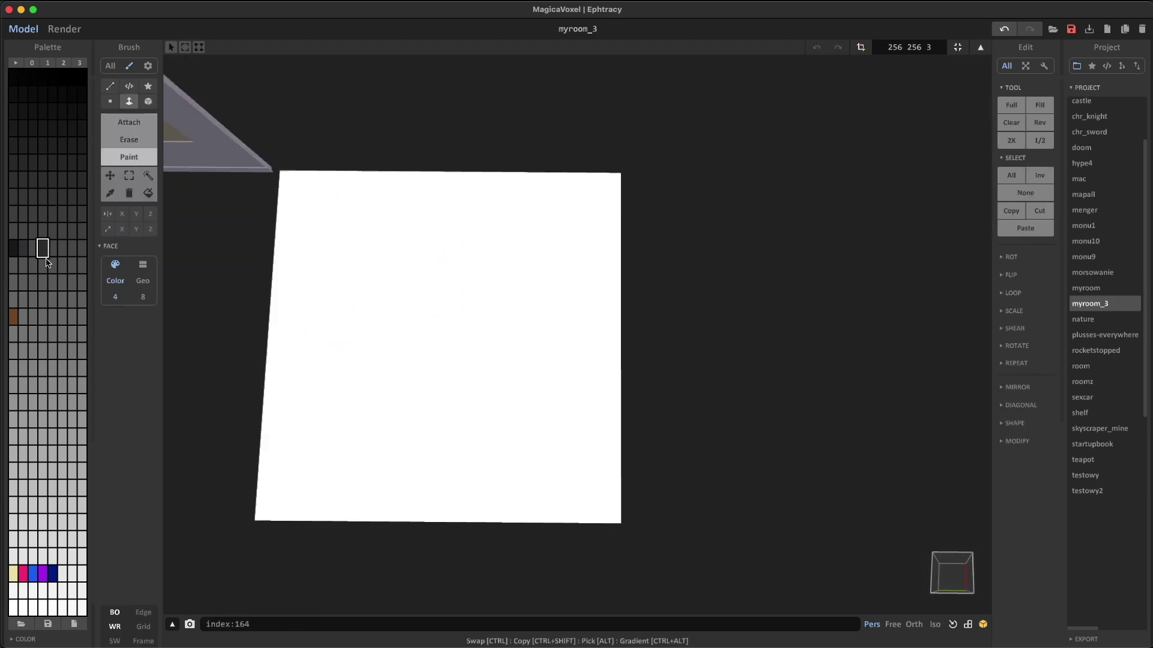
click(456, 451)
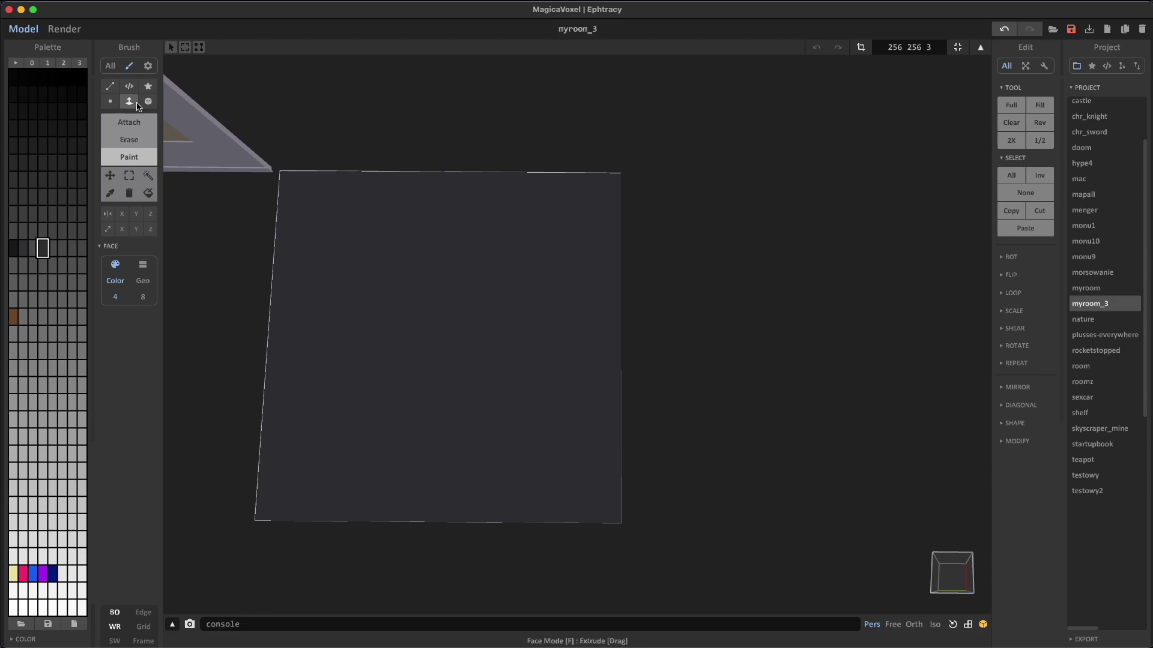
- Attach a row of long white planks with the Box brush along the floor's edge, leaving thin dark gaps between them
click(129, 122)
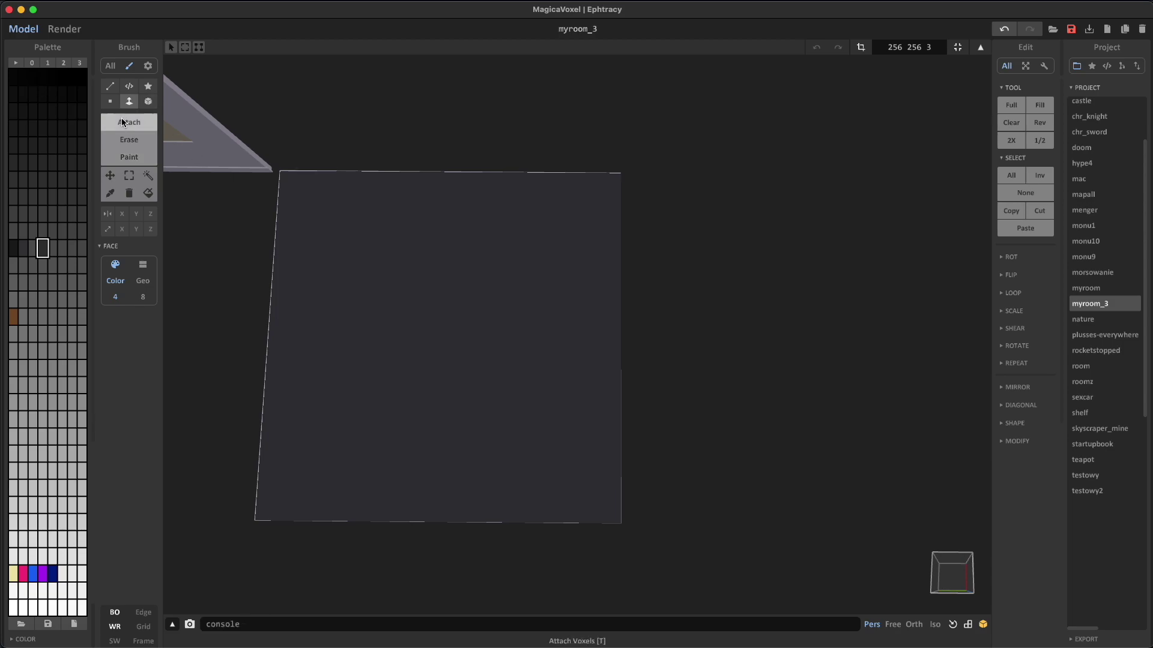
click(12, 611)
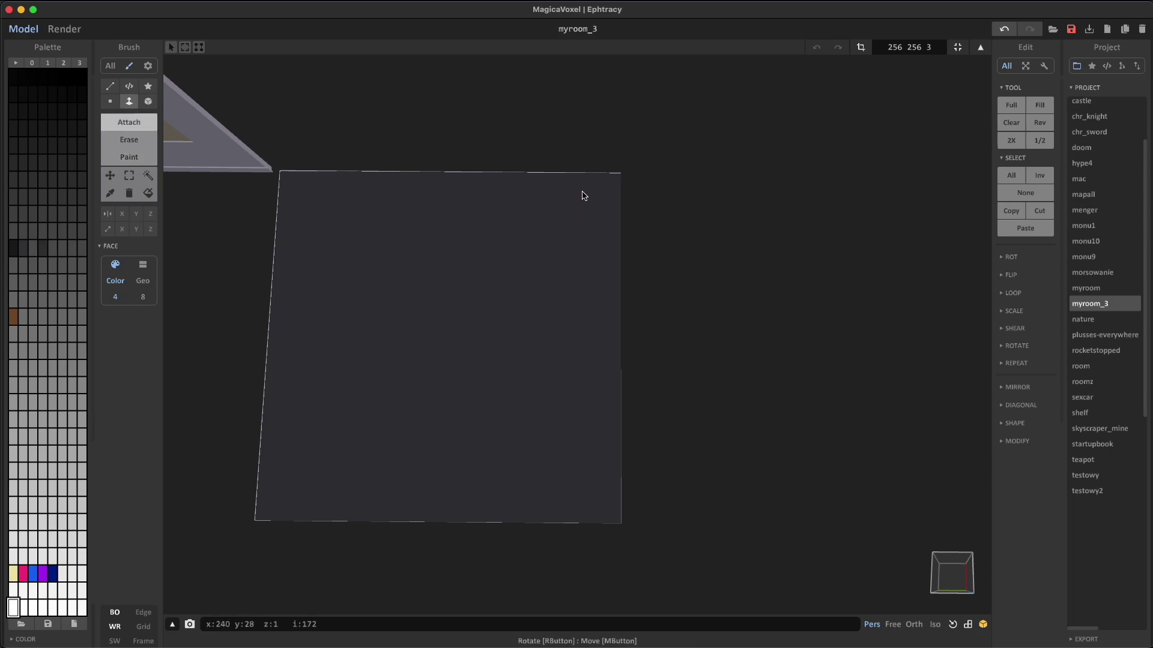
key(b)
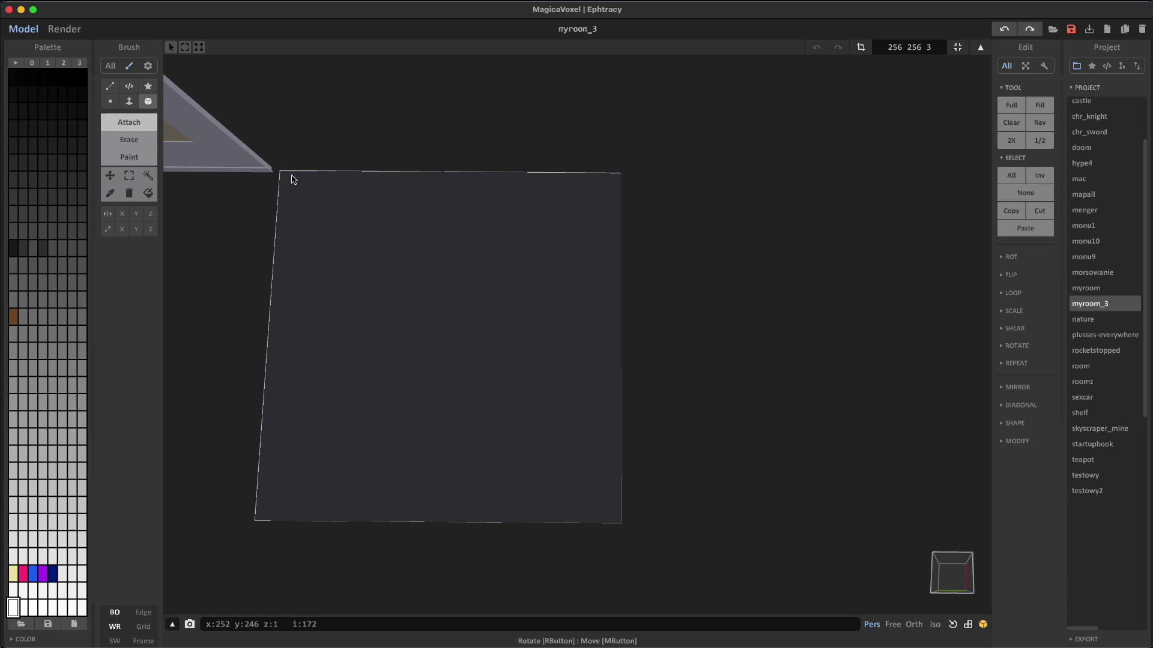
drag(282, 174, 288, 304)
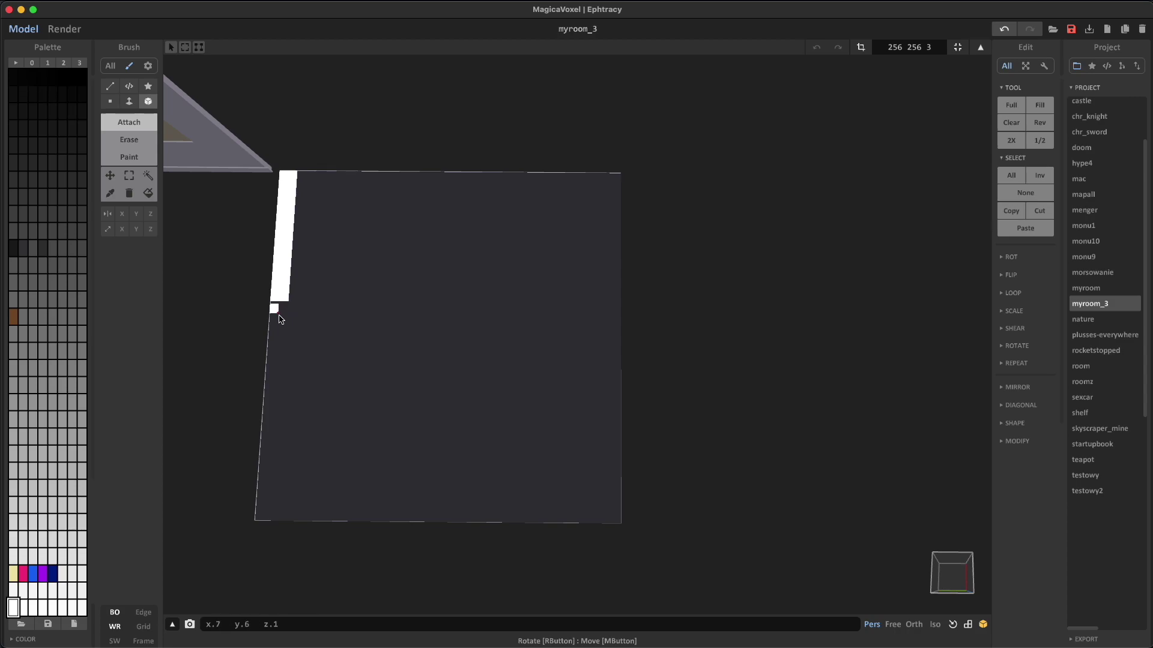
drag(279, 320, 279, 444)
drag(261, 446, 272, 520)
- Attach a second row of white planks beside the first, with thin gaps and staggered end joints
scroll(259, 281, up, 5)
right_drag(260, 281, 314, 332)
scroll(314, 332, down, 2)
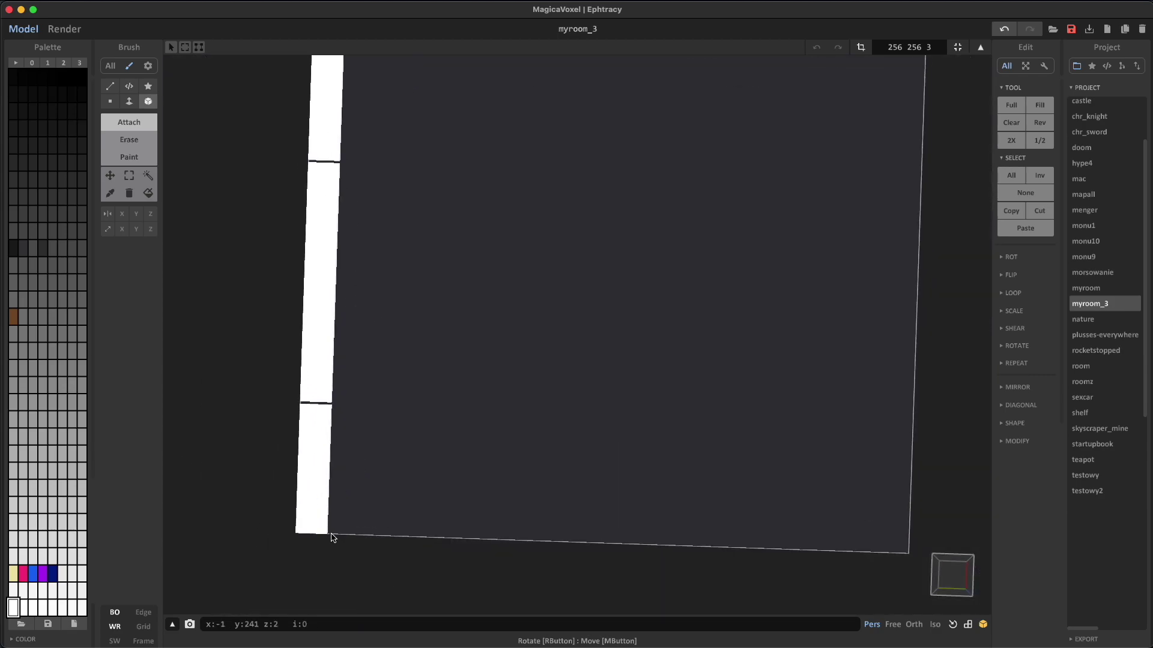
drag(331, 534, 367, 281)
middle_drag(370, 284, 314, 462)
drag(314, 462, 349, 106)
scroll(322, 379, down, 1)
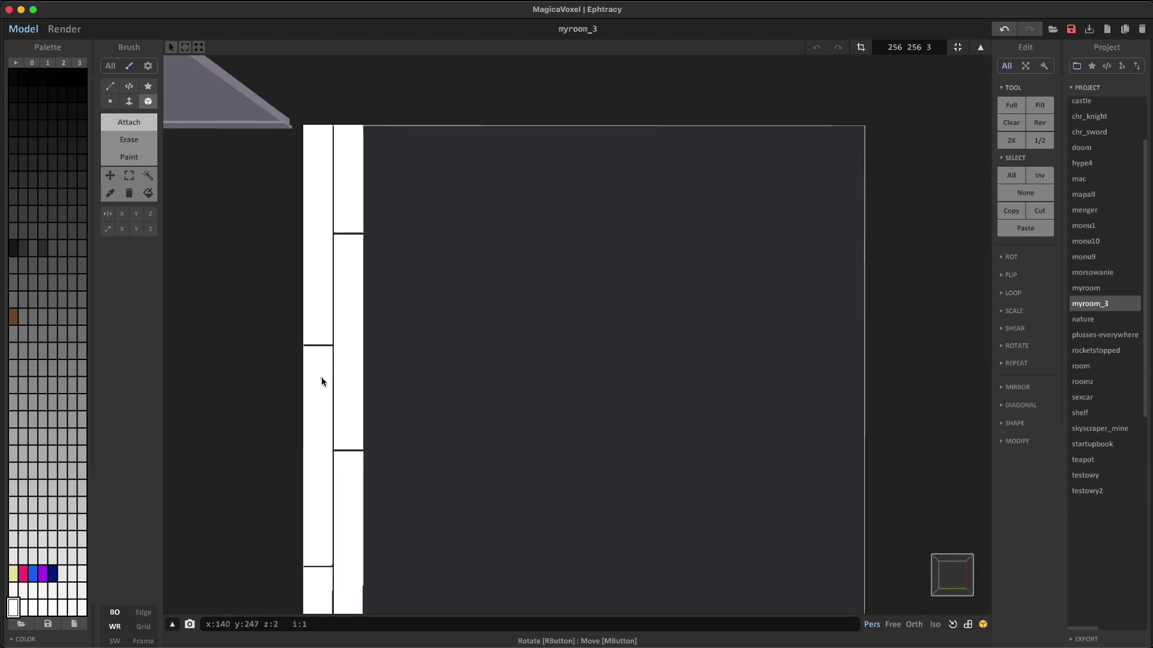
- Duplicate the staggered plank rows sideways to cover nearly the whole floor
scroll(322, 379, down, 1)
key(m)
right_drag(327, 148, 328, 174)
scroll(327, 174, down, 1)
click(148, 175)
click(407, 474)
ctrl+drag(407, 474, 531, 485)
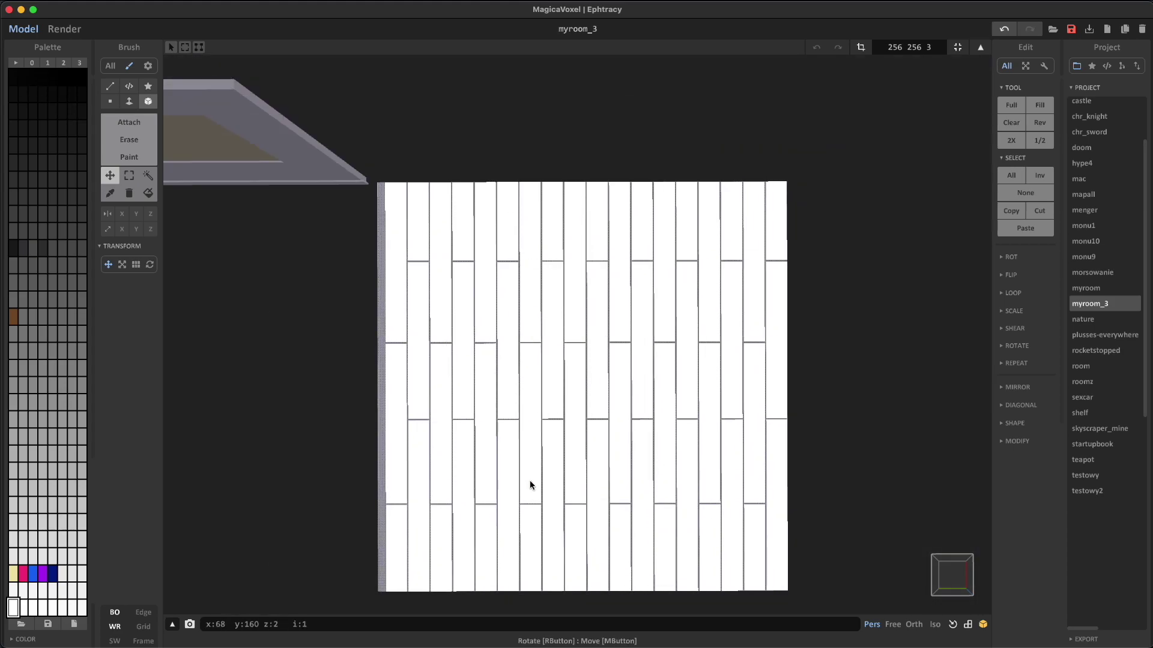
- Fill the remaining narrow strip along the floor's edge with white planks, continuing the joint pattern
key(t)
drag(382, 421, 378, 591)
drag(381, 263, 379, 418)
drag(382, 187, 380, 260)
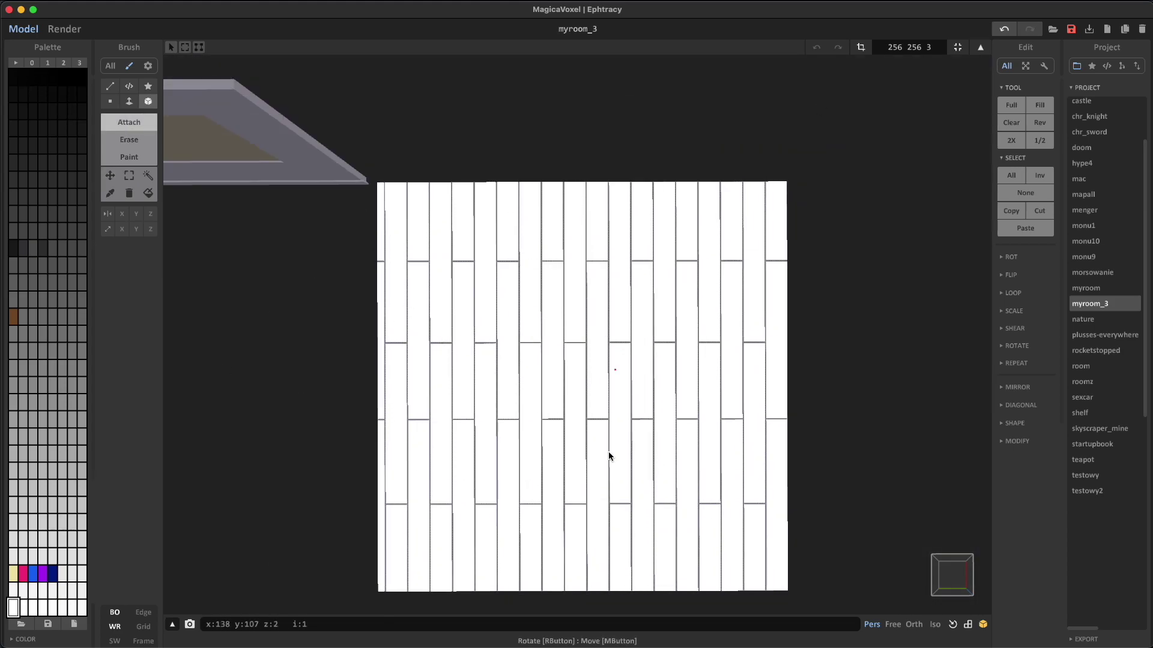
- Leave the floor model and render the whole room to check the plank floor
right_drag(556, 492, 425, 376)
key(Tab)
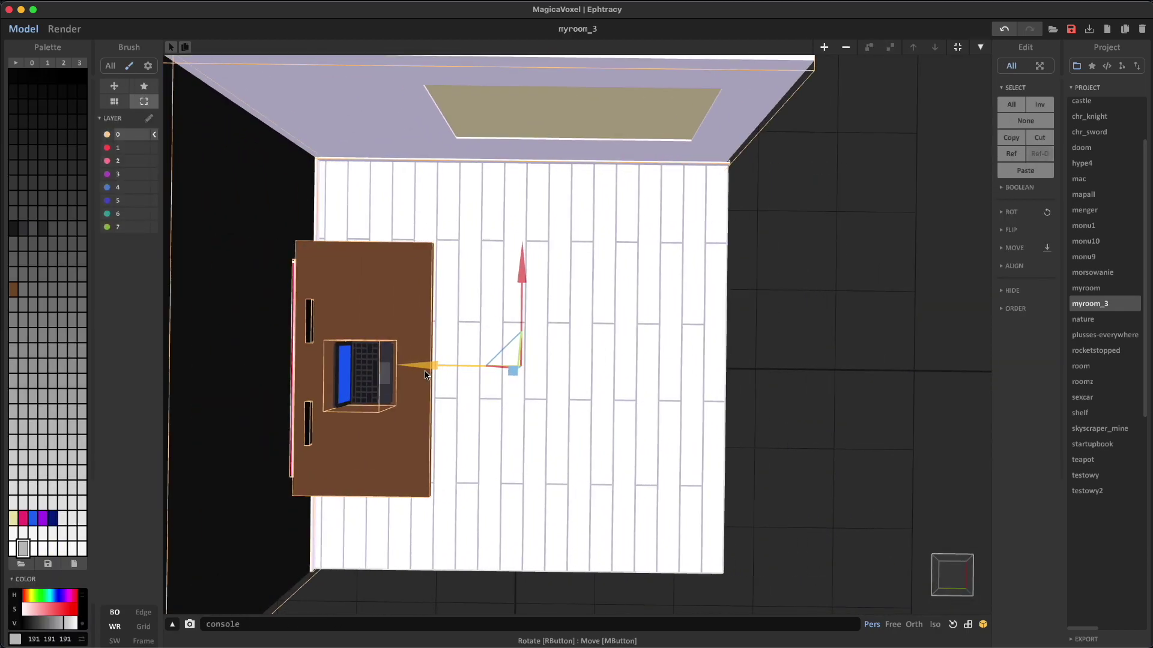
right_drag(473, 410, 382, 313)
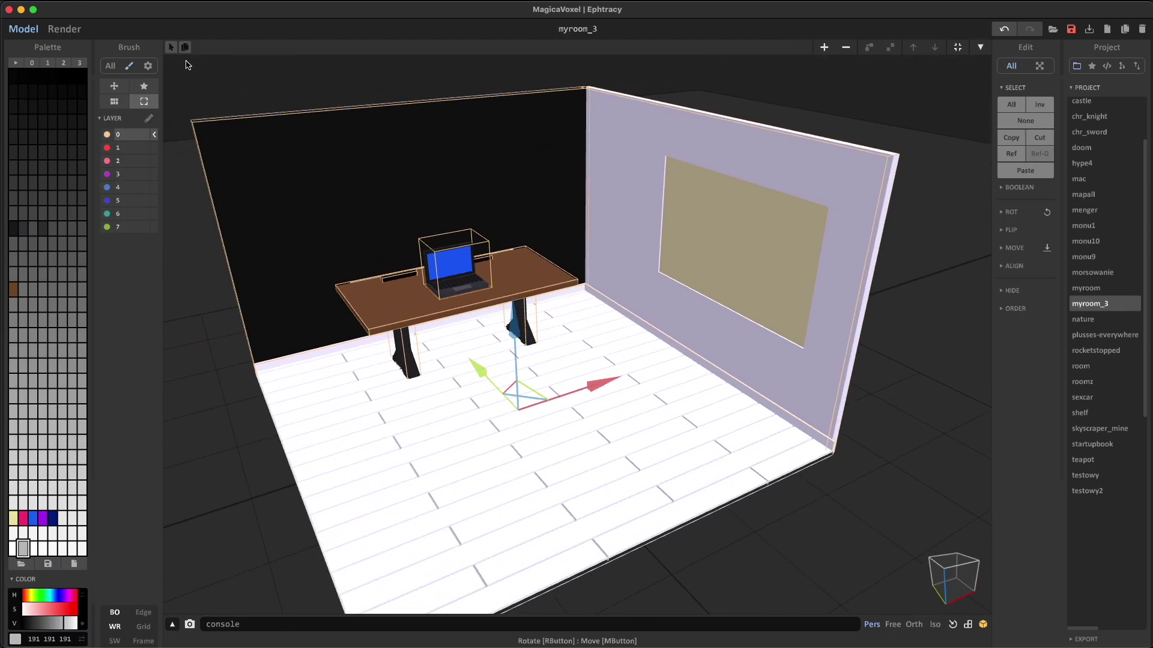
click(67, 31)
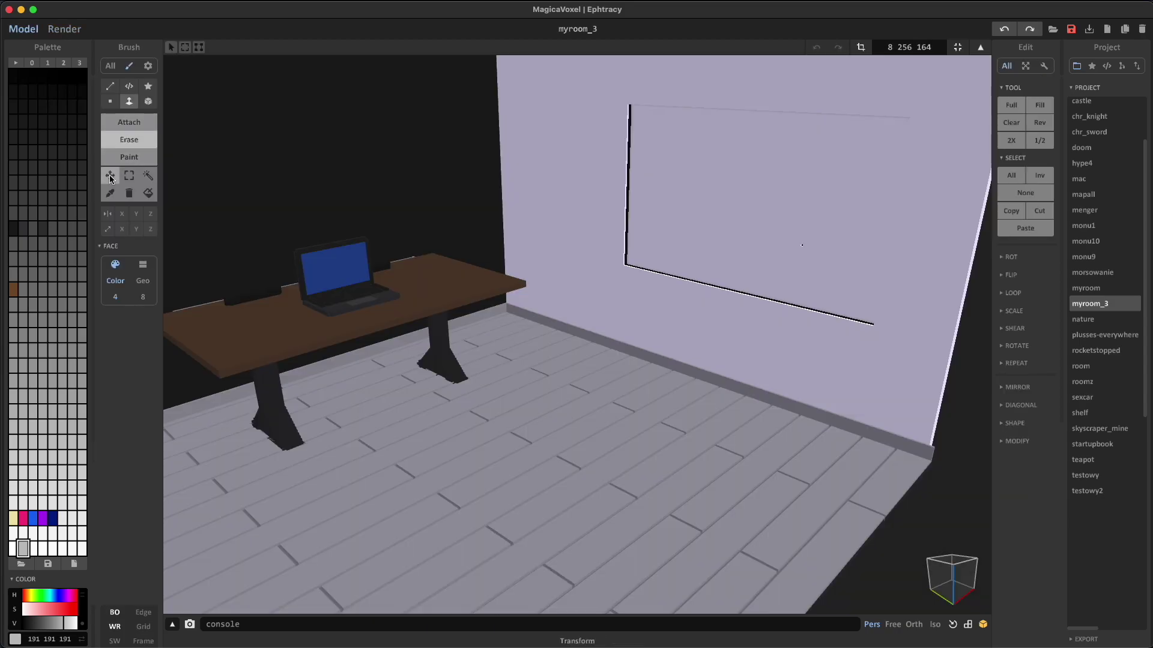
- Sample the wall colour, thicken the window wall with the Face brush and attach a pale yellow pane (239, 227, 174) in the opening
click(630, 321)
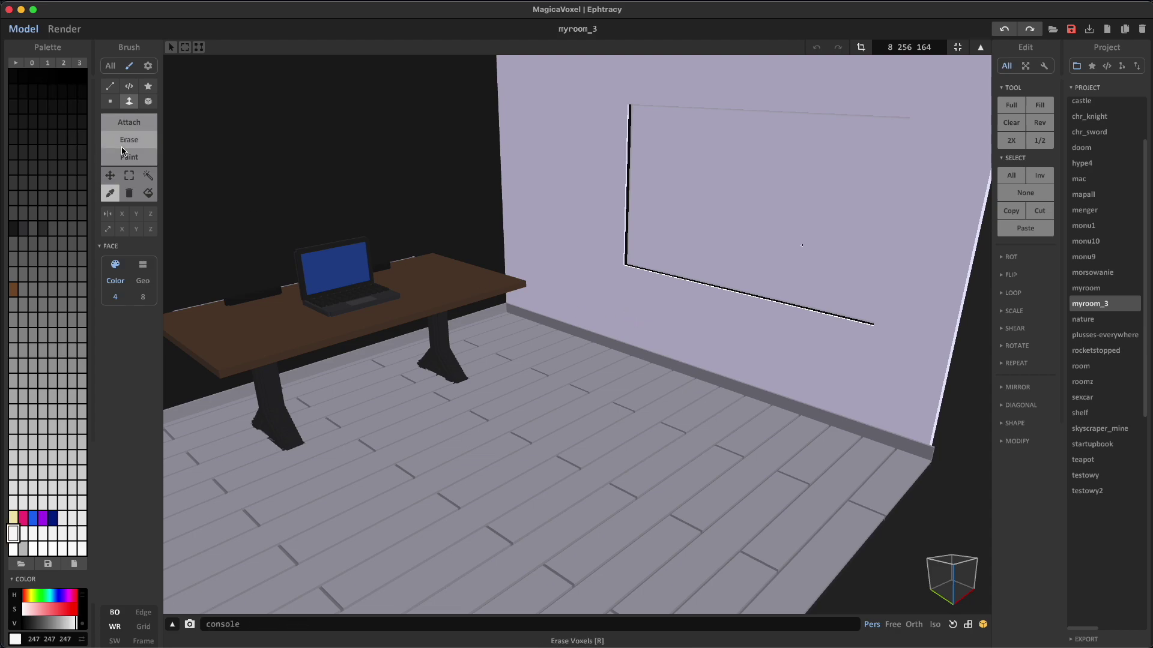
click(130, 121)
click(628, 316)
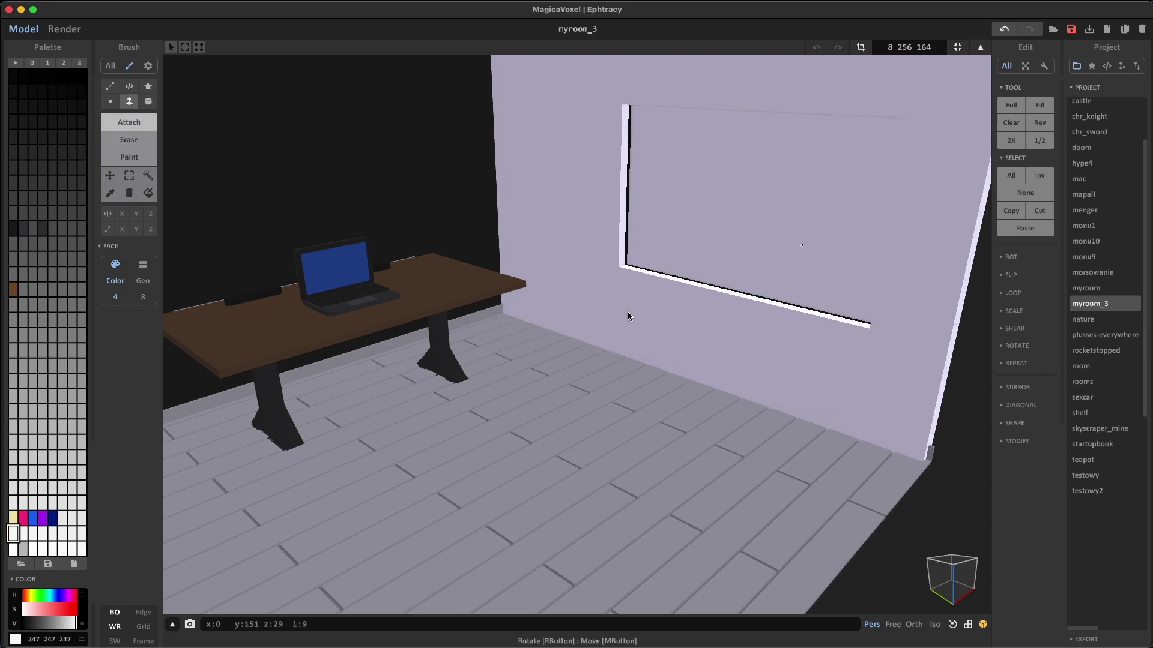
click(14, 518)
click(783, 239)
- Leave the wall model and move the skirting board below the window inward from the wall
key(Tab)
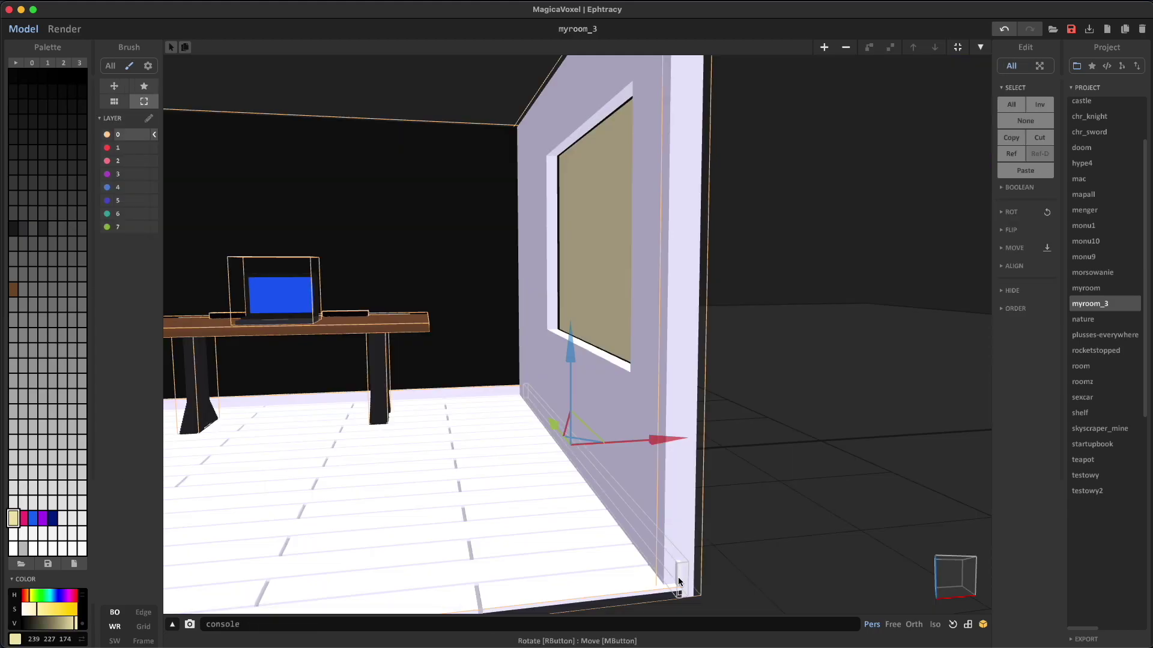
drag(661, 441, 649, 443)
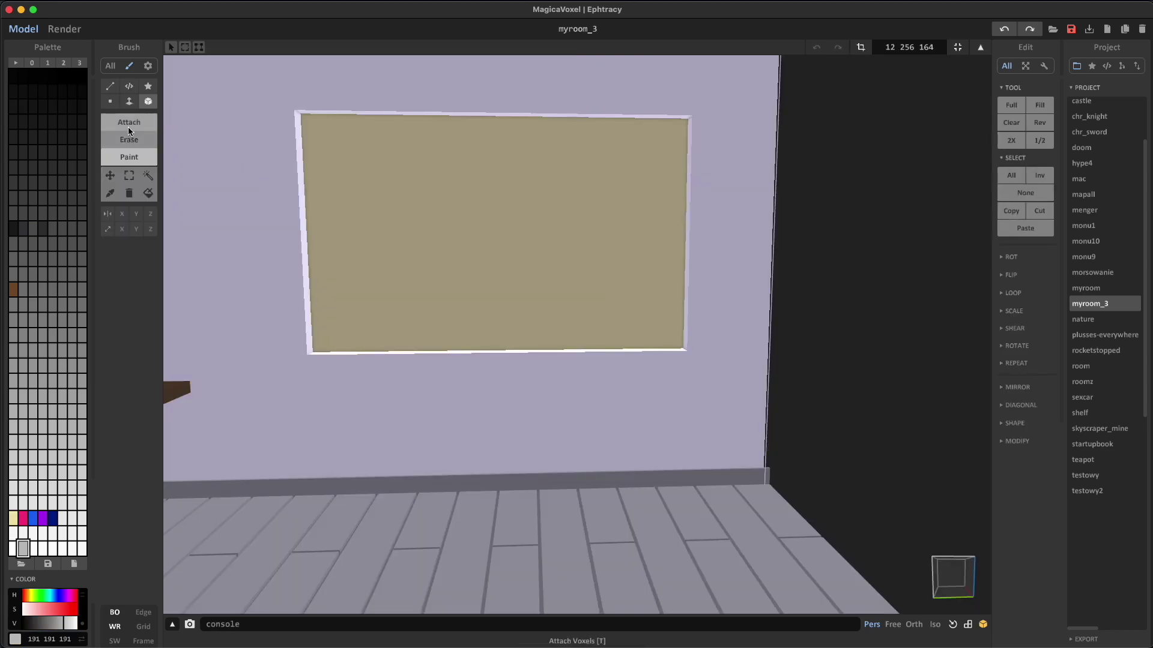
- Attach a grey (191, 191, 191) frame around the window pane and two vertical bars dividing it into three sections
click(129, 125)
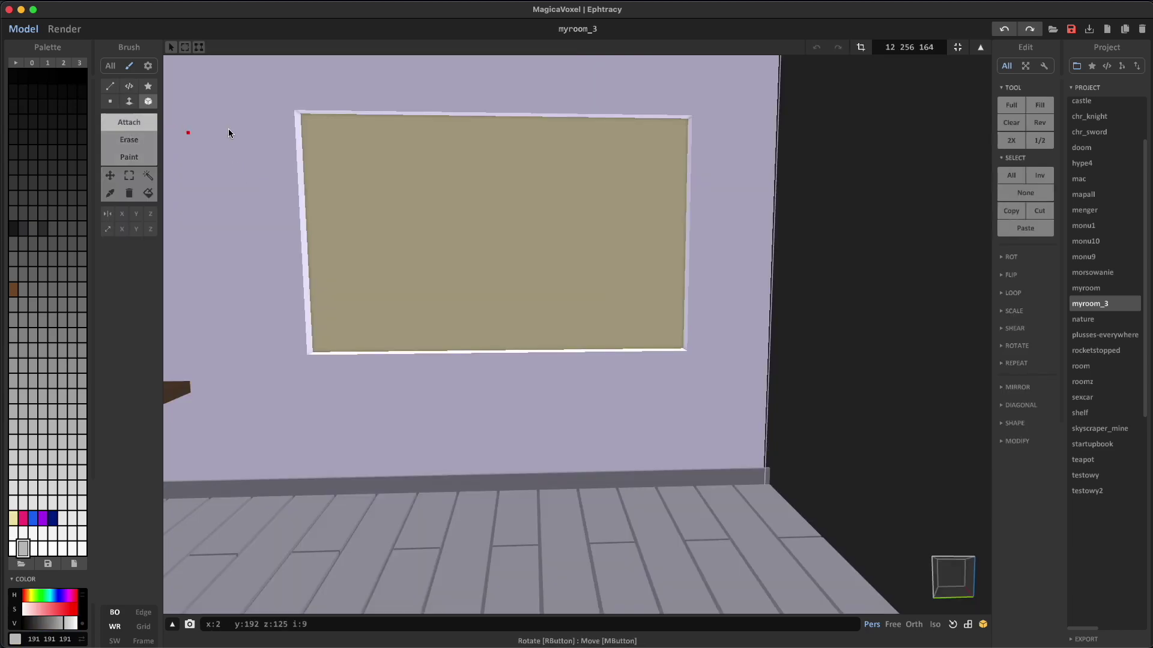
mouse_move(302, 116)
mouse_down()
mouse_move(303, 216)
mouse_move(325, 338)
mouse_move(316, 350)
mouse_move(683, 120)
mouse_up()
drag(318, 349, 677, 344)
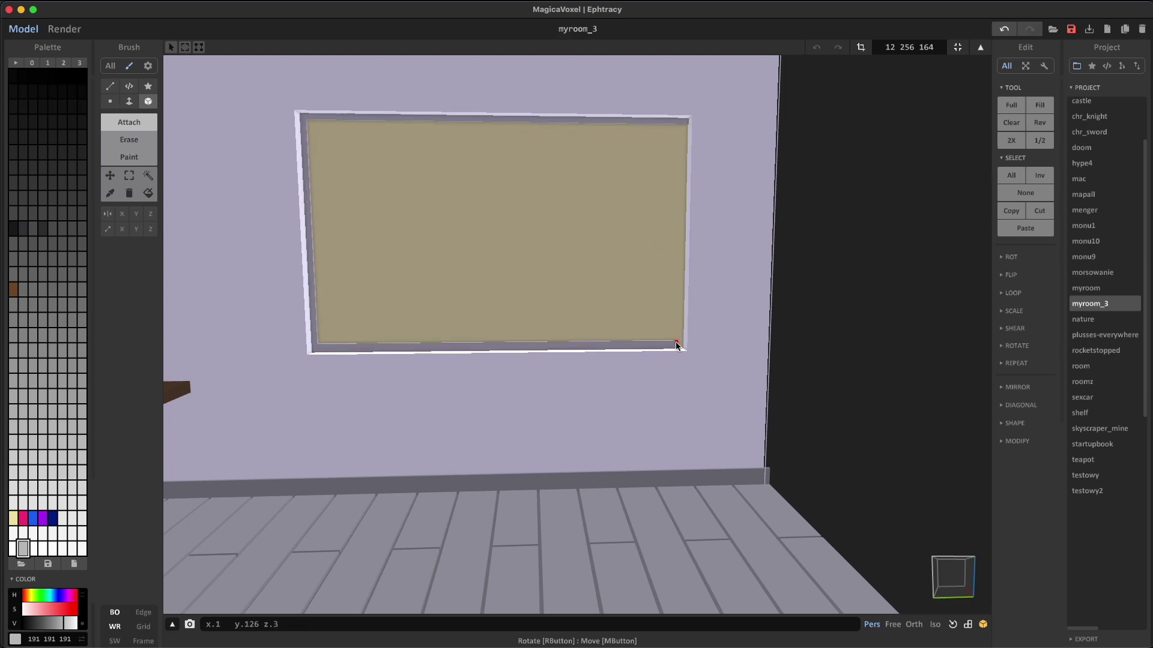
drag(684, 125, 678, 341)
drag(426, 123, 433, 345)
drag(554, 124, 563, 344)
click(128, 101)
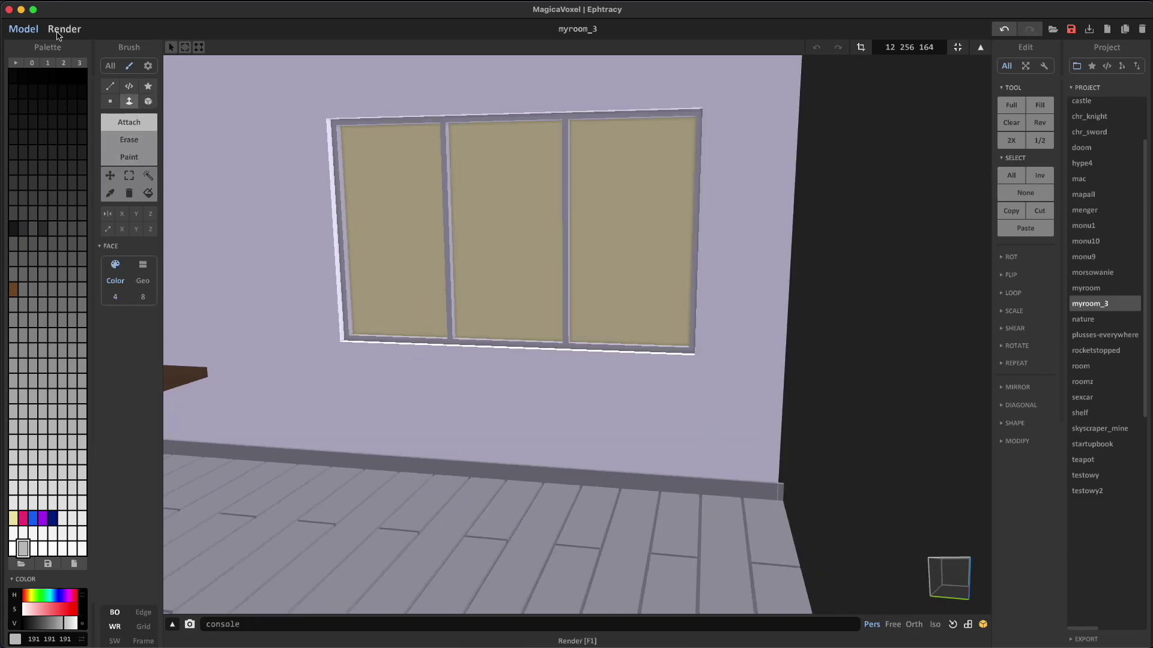
- Render the divided window to check it, and return to modelling
click(60, 30)
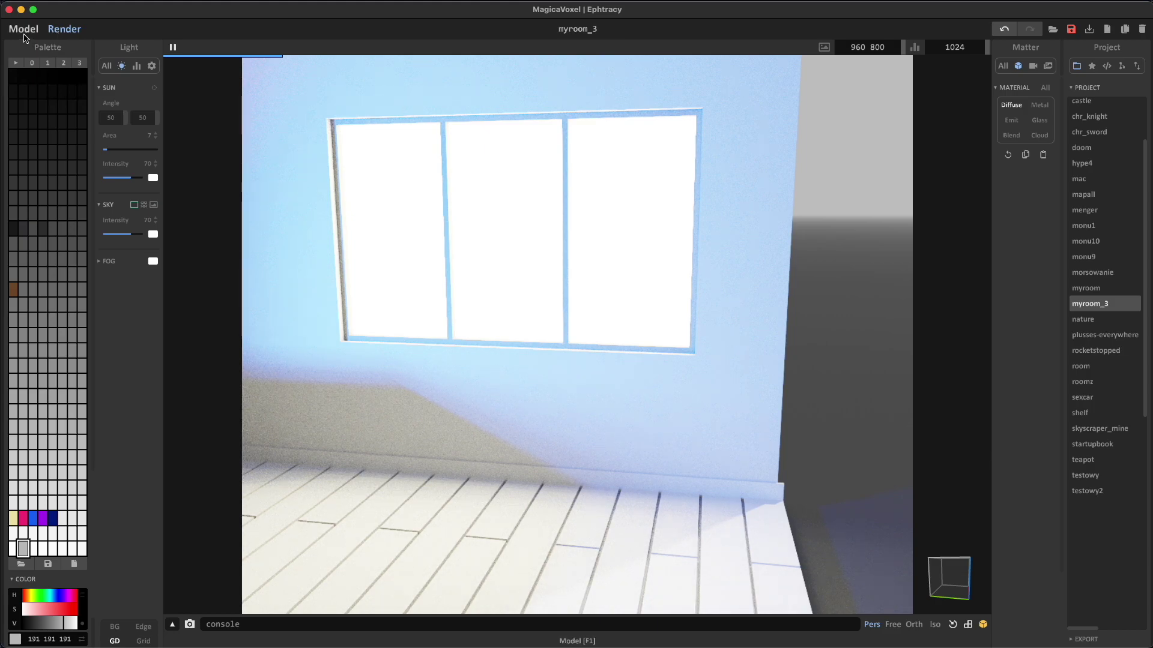
click(24, 29)
mouse_move(421, 336)
right_down()
mouse_move(711, 334)
mouse_move(674, 445)
mouse_move(693, 465)
mouse_move(553, 462)
mouse_move(386, 411)
right_up()
key(b)
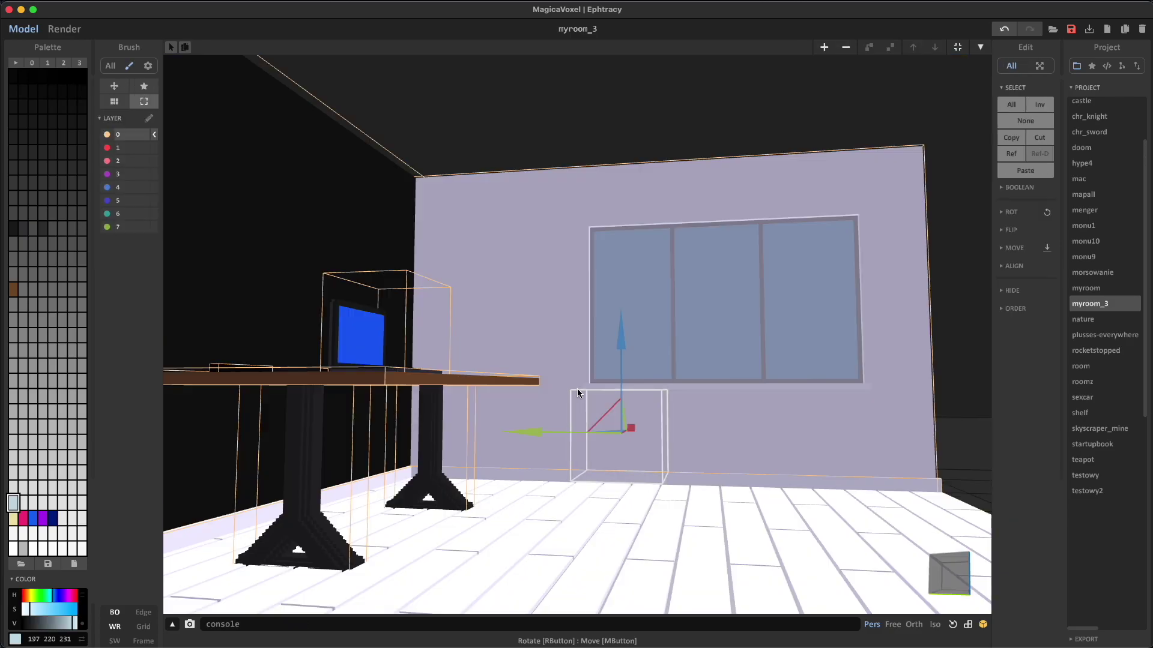
- Open the empty box below the window for editing and resize it to 20 × 140 × 40 voxels
double_click(578, 389)
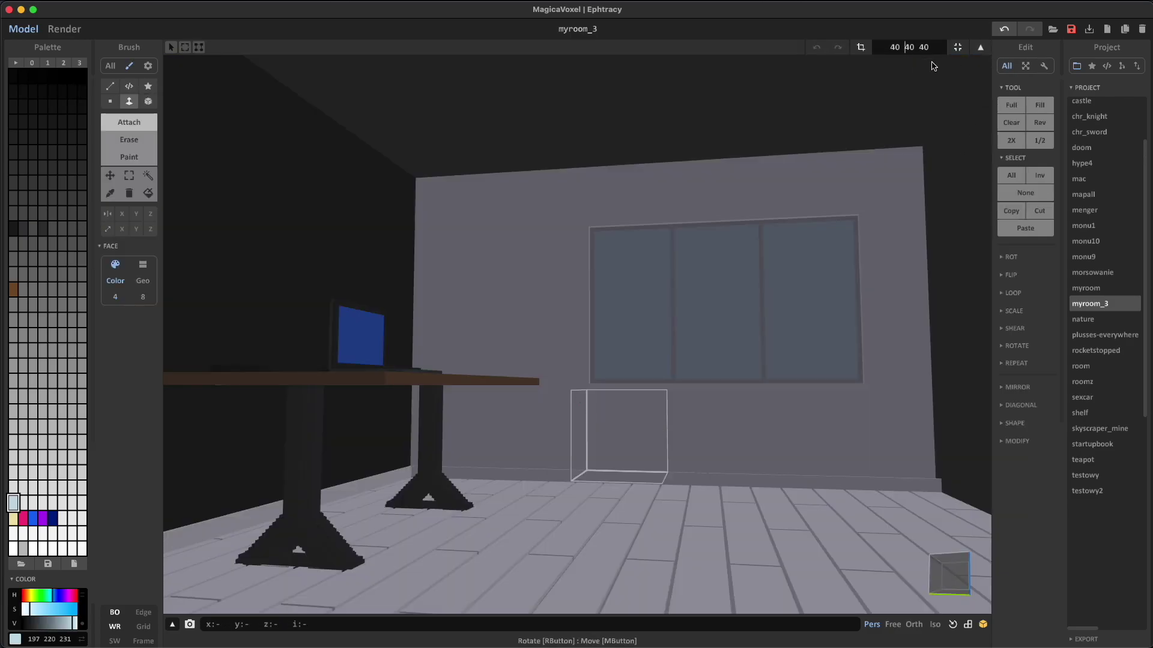
key(Tab)
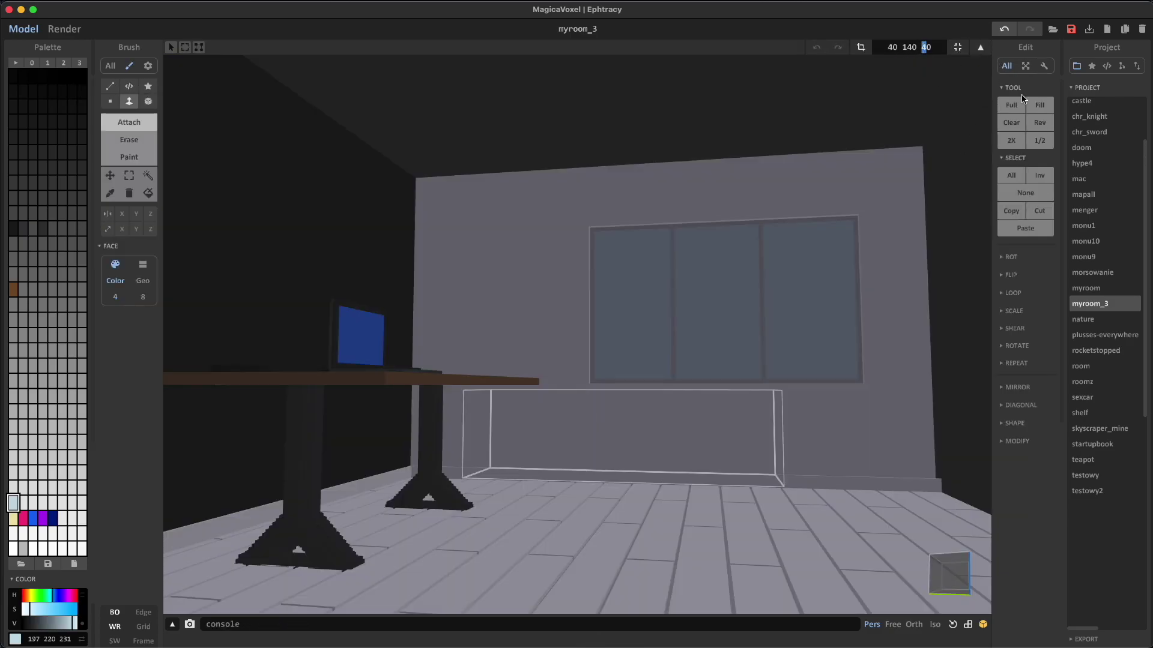
key(ctrl+z)
text(20)
key(Return)
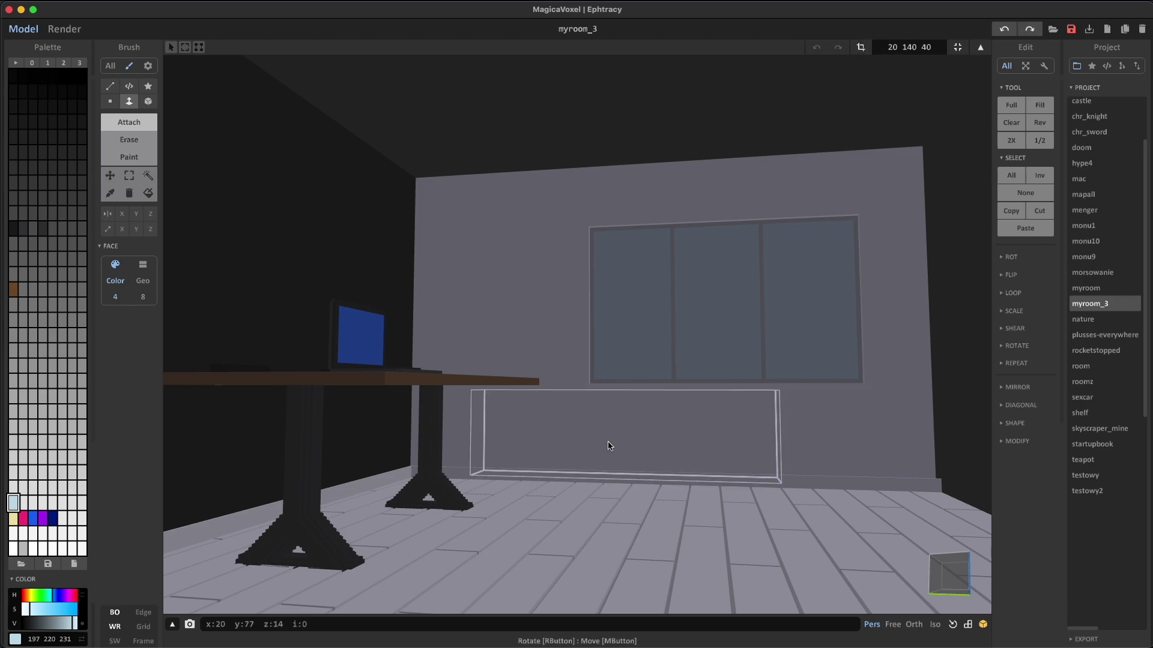
- Move the resized box along the wall to sit beneath the window, and reopen it for editing
click(979, 48)
drag(647, 395, 777, 391)
right_drag(777, 392, 624, 408)
drag(750, 453, 780, 451)
right_drag(780, 452, 747, 438)
key(Tab)
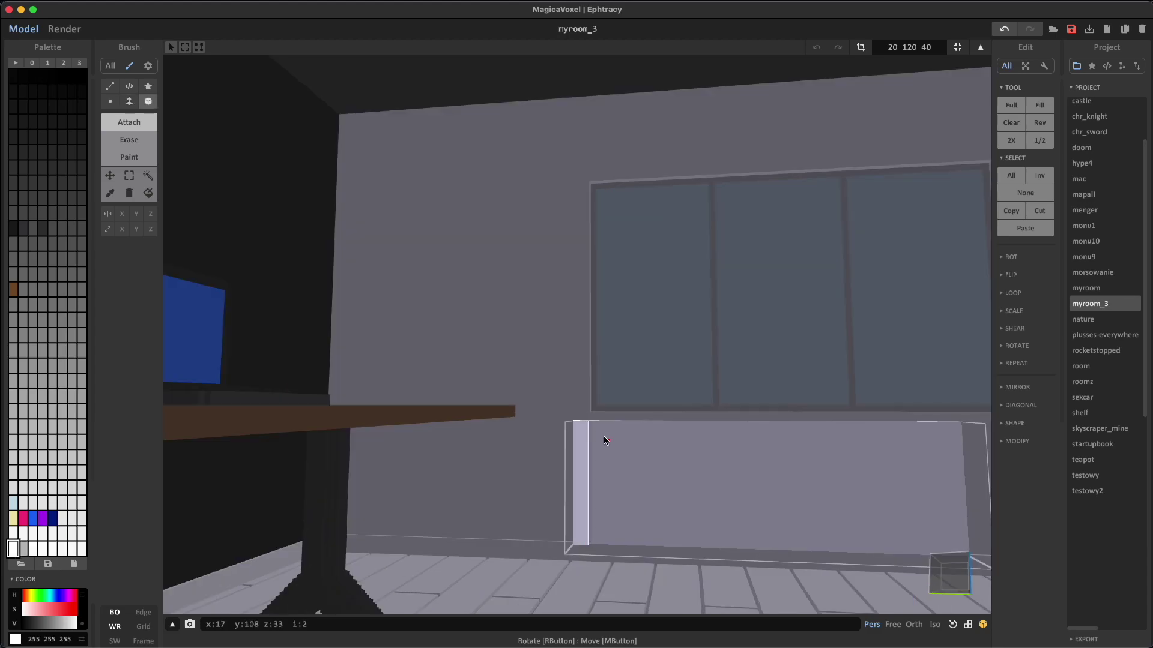
- Attach a row of evenly spaced white vertical ribs across the front of the panel beneath the window to form a radiator
drag(592, 422, 606, 545)
drag(610, 423, 624, 545)
mouse_move(628, 422)
mouse_down()
mouse_move(643, 546)
mouse_move(662, 545)
mouse_up()
mouse_move(666, 422)
mouse_down()
mouse_move(680, 547)
mouse_move(700, 547)
mouse_up()
drag(703, 422, 719, 548)
middle_drag(719, 548, 611, 550)
drag(613, 425, 629, 552)
mouse_move(632, 424)
mouse_down()
mouse_move(649, 553)
mouse_move(668, 553)
mouse_up()
mouse_move(670, 425)
mouse_down()
mouse_move(687, 554)
mouse_move(707, 554)
mouse_up()
drag(708, 424, 727, 555)
right_drag(785, 558, 428, 292)
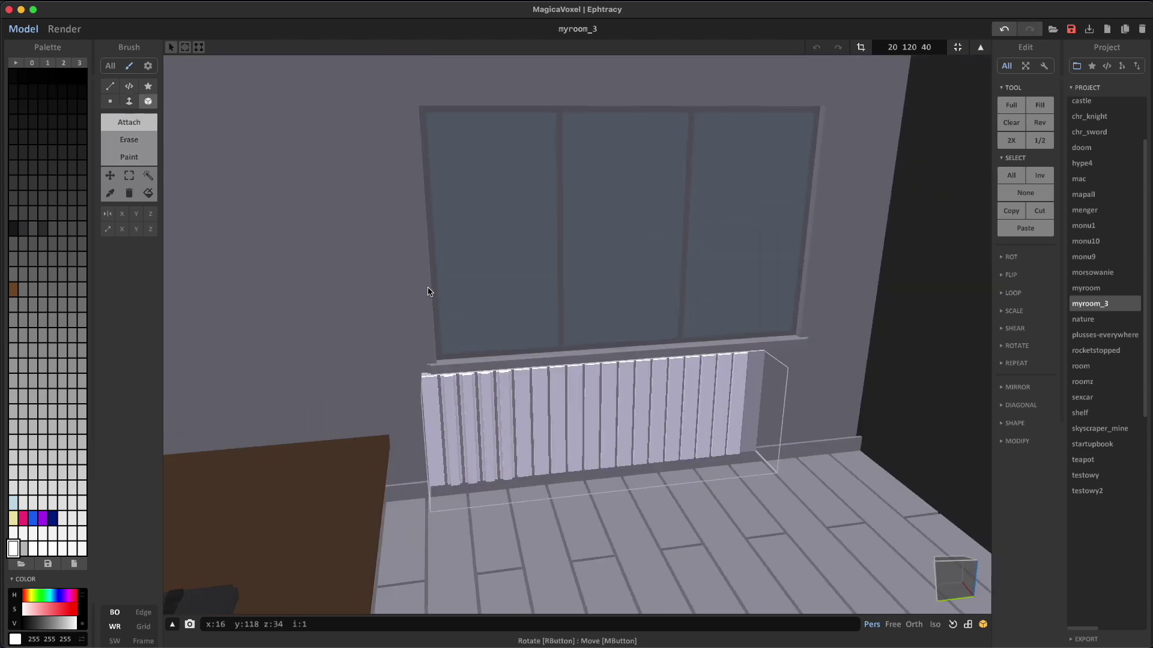
right_drag(595, 440, 548, 517)
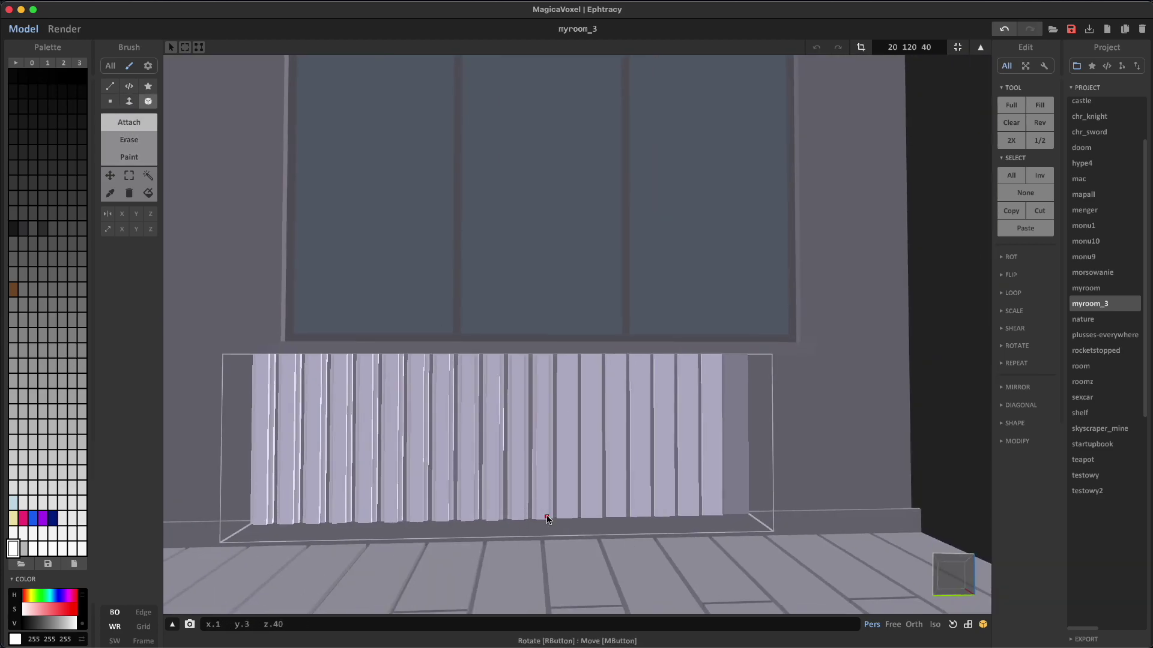
drag(702, 358, 713, 507)
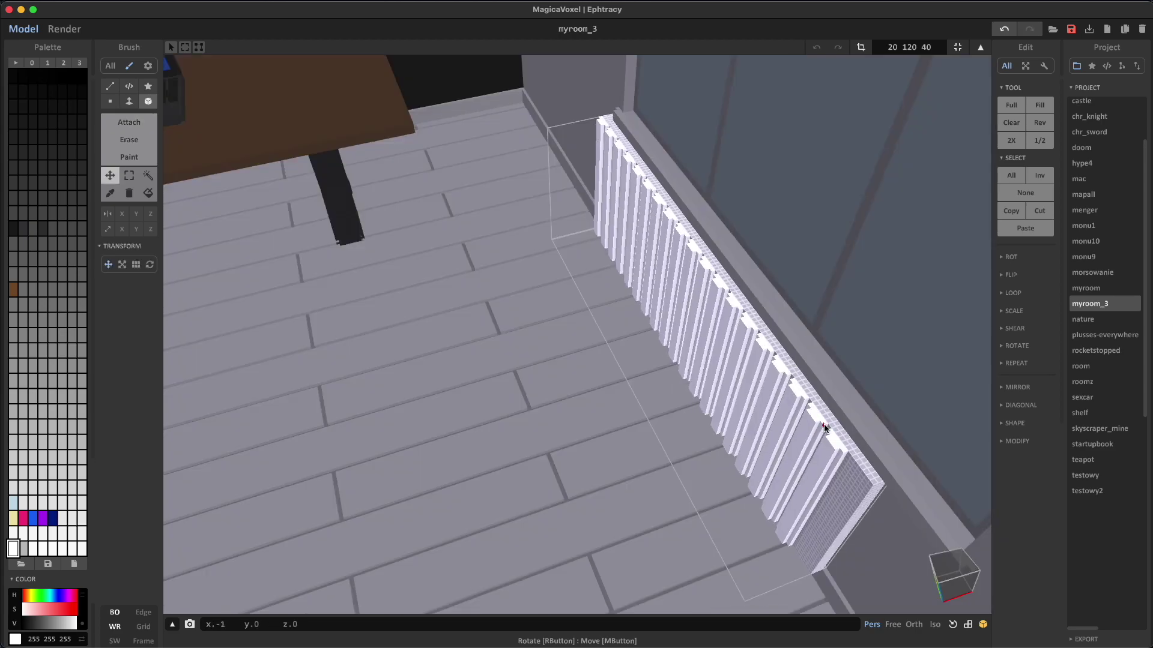
- Shift the radiator's voxels away from the wall inside their box and thicken the panel by extruding its back face
drag(819, 430, 776, 443)
right_drag(776, 443, 659, 388)
click(129, 175)
click(129, 101)
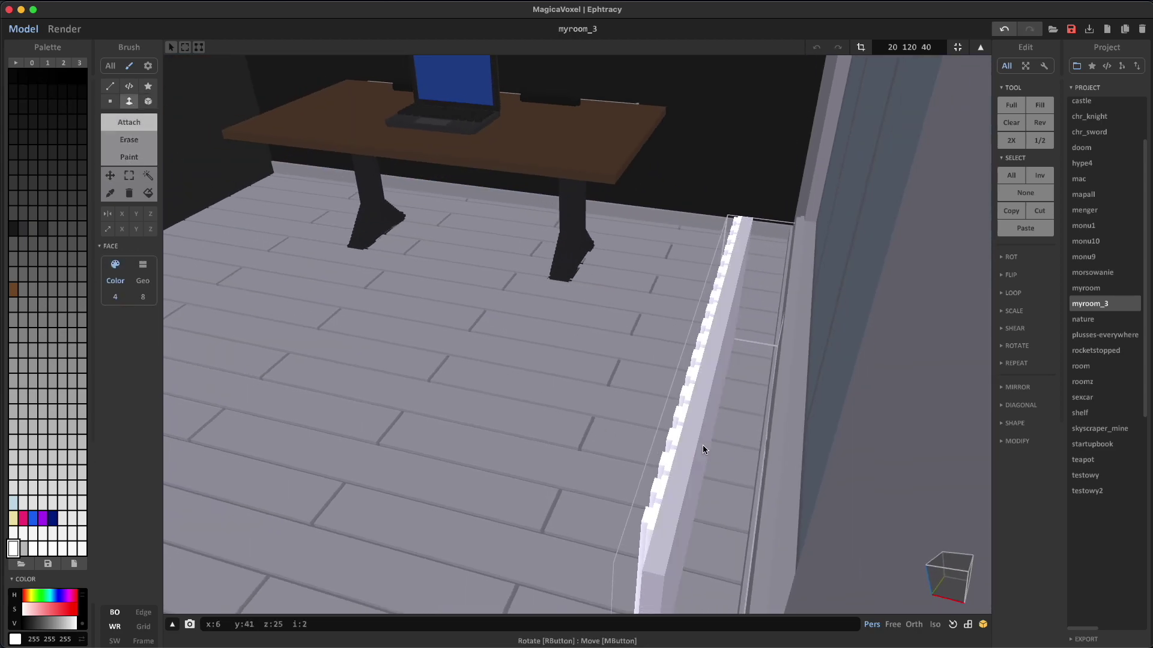
click(705, 446)
click(129, 157)
click(707, 444)
mouse_move(706, 448)
right_down()
mouse_move(713, 471)
mouse_move(803, 450)
right_up()
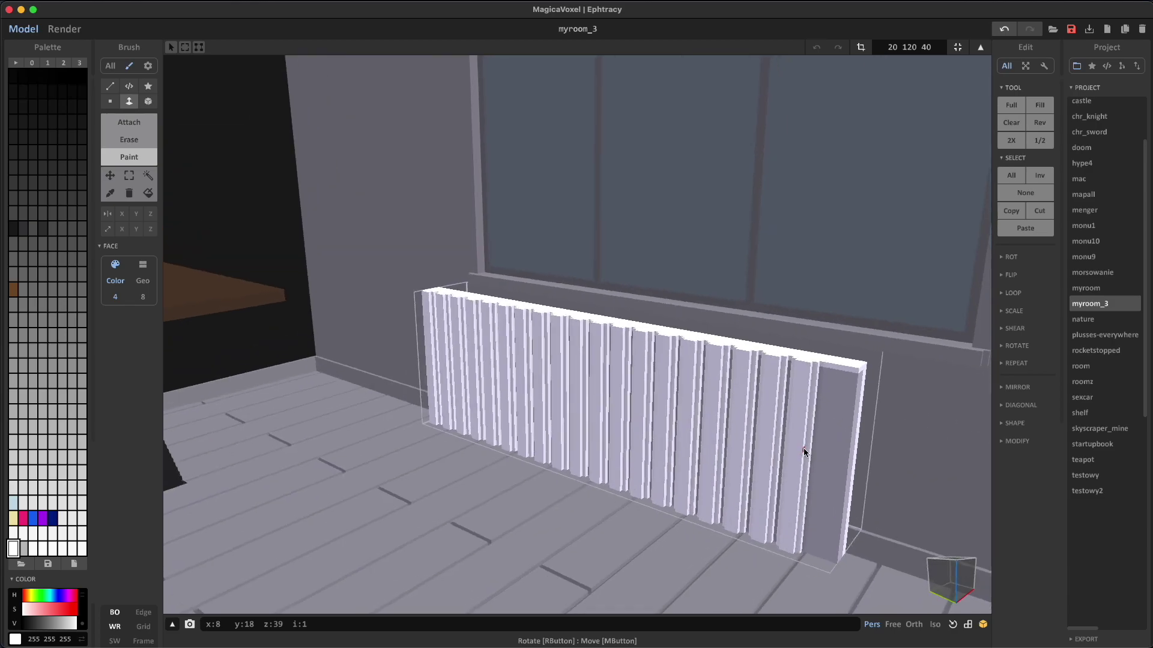
- Erase the surplus strip of panel beyond the last rib at the radiator's near end
click(128, 139)
click(147, 101)
mouse_move(831, 360)
mouse_down()
mouse_move(841, 431)
mouse_move(807, 545)
mouse_up()
right_drag(807, 545, 726, 501)
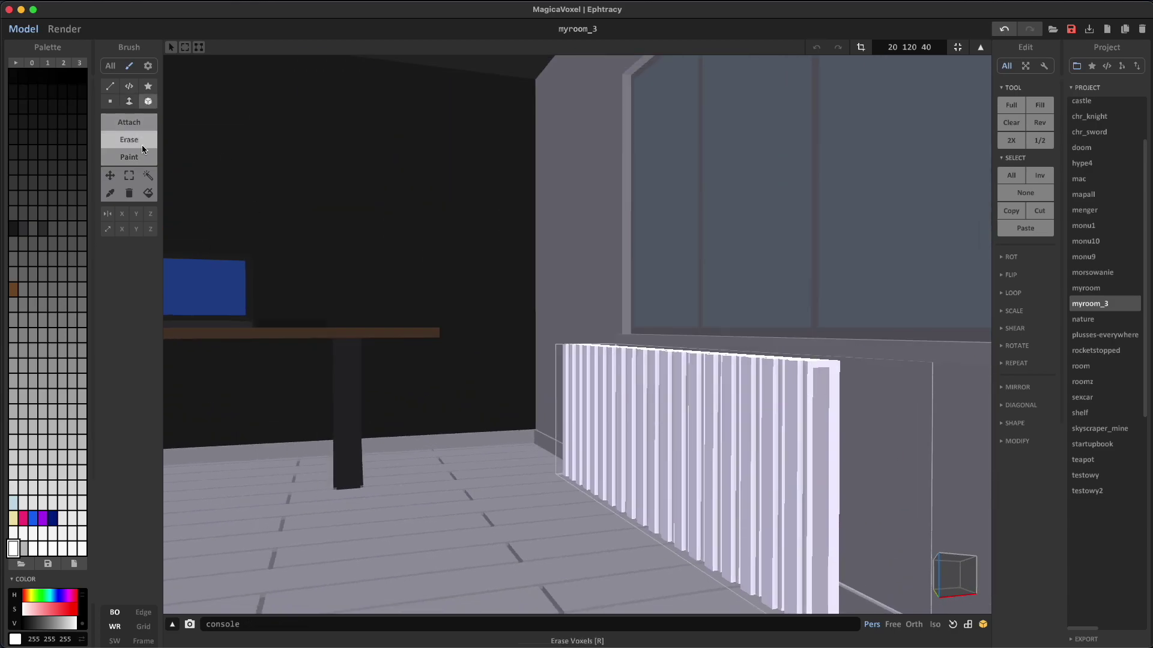
- Attach a small white valve with a short connecting pipe near the upper corner of the radiator's near end
click(134, 122)
click(816, 378)
mouse_move(816, 379)
right_down()
mouse_move(842, 443)
mouse_move(831, 368)
mouse_move(758, 319)
mouse_move(438, 330)
mouse_move(802, 459)
mouse_move(854, 452)
mouse_move(674, 393)
right_up()
key(f)
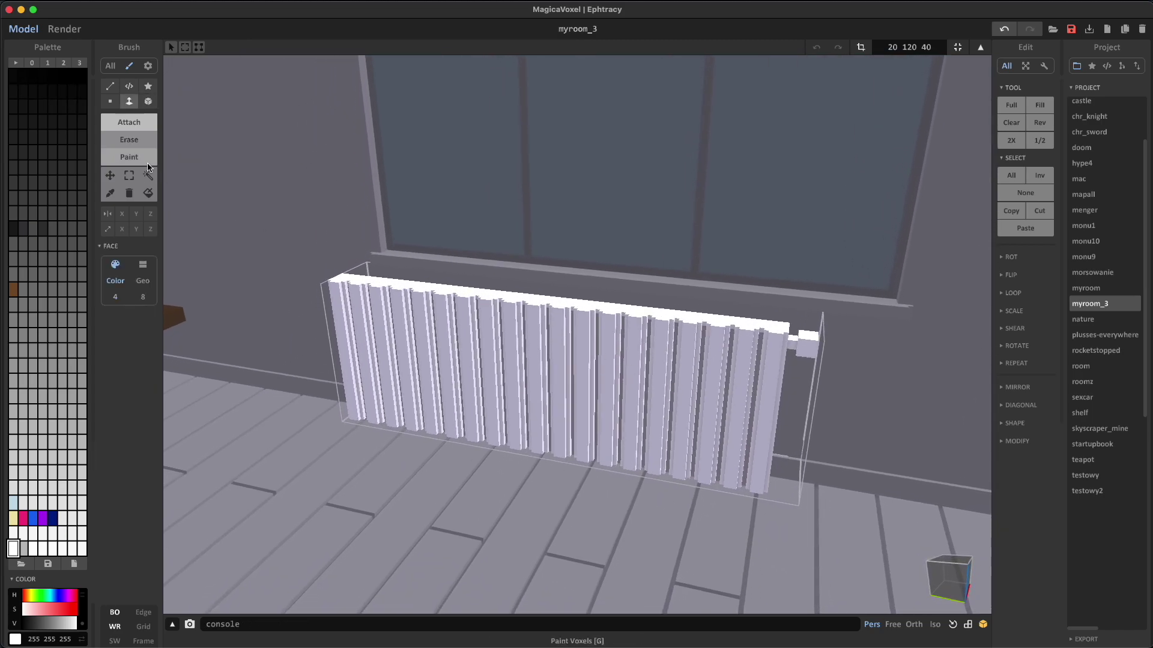
- Paint evenly spaced grey (191, 191, 191) lines across the radiator's top surface along its full length to suggest a grille
click(128, 157)
drag(667, 547, 702, 555)
mouse_move(670, 535)
mouse_down()
mouse_move(703, 543)
mouse_move(705, 532)
mouse_up()
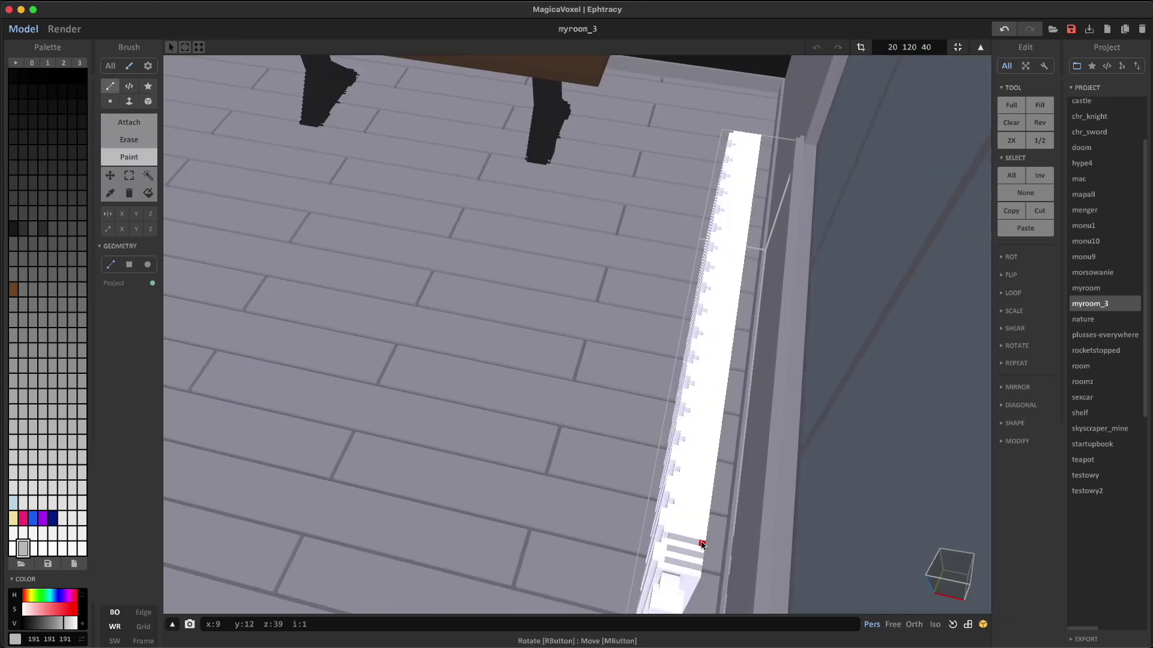
drag(673, 511, 707, 520)
drag(675, 500, 708, 509)
mouse_move(678, 490)
mouse_down()
mouse_move(709, 499)
mouse_move(690, 455)
mouse_move(718, 296)
mouse_move(741, 255)
mouse_move(744, 185)
mouse_up()
middle_drag(744, 186, 632, 432)
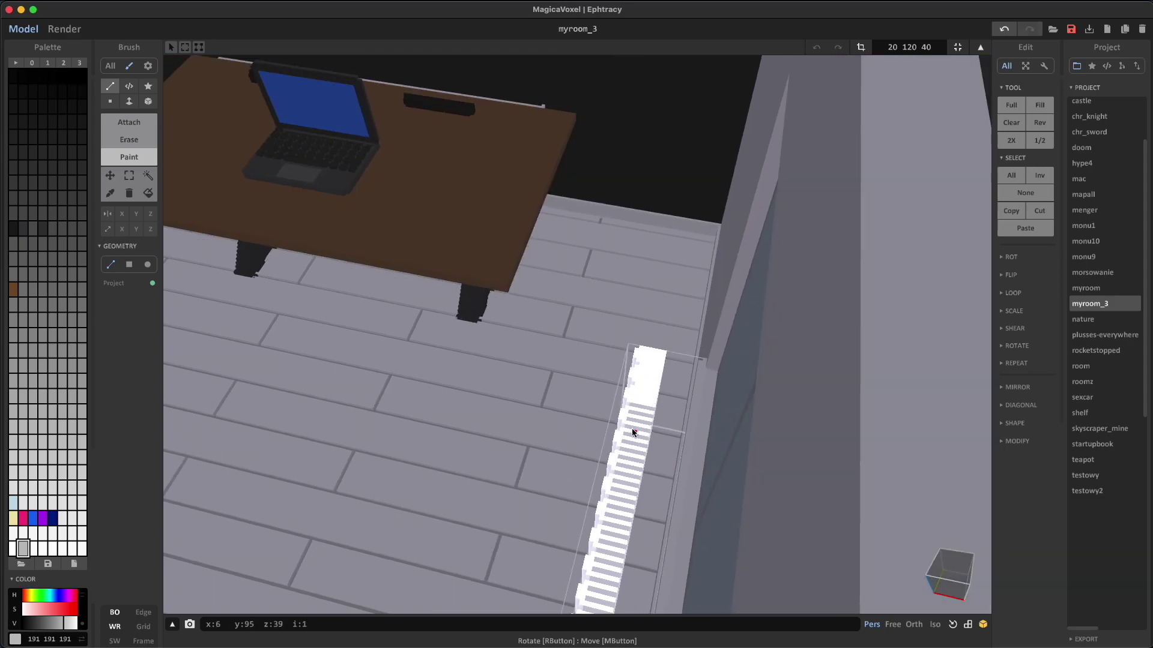
drag(643, 404, 660, 368)
key(super+z)
mouse_move(660, 369)
right_down()
mouse_move(598, 386)
mouse_move(556, 257)
right_up()
middle_drag(556, 256, 562, 194)
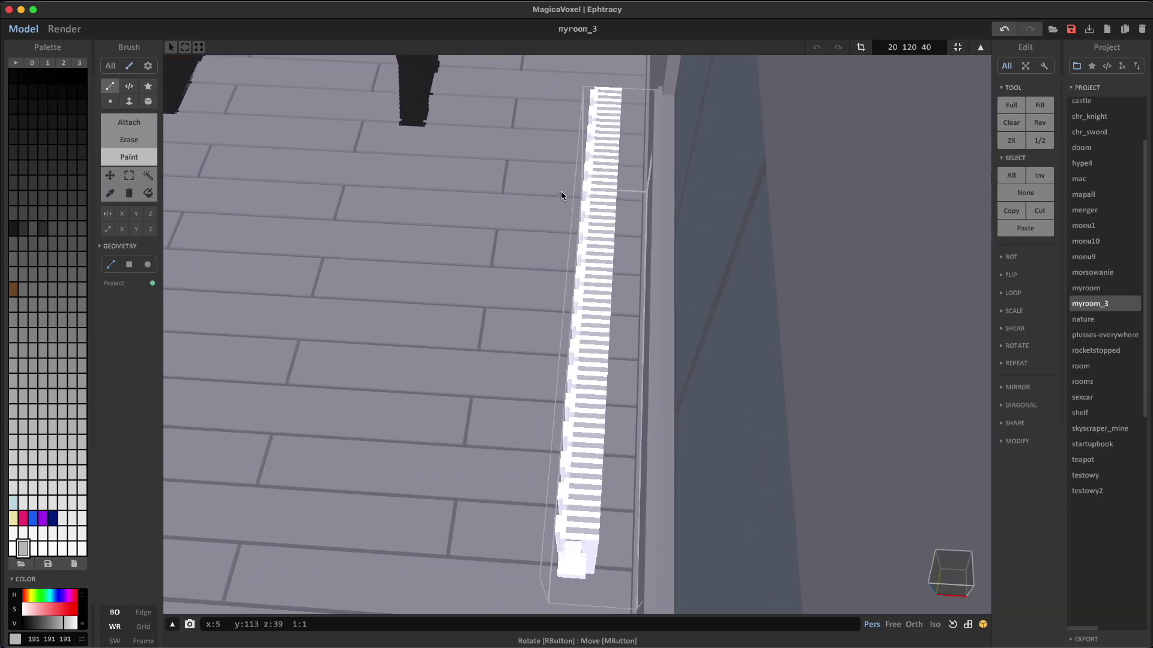
- Leave the radiator's voxel editing and render the whole room to check the radiator beneath the window
key(Tab)
mouse_move(637, 329)
right_down()
mouse_move(786, 415)
mouse_move(707, 474)
mouse_move(368, 397)
mouse_move(594, 378)
mouse_move(507, 445)
mouse_move(533, 471)
right_up()
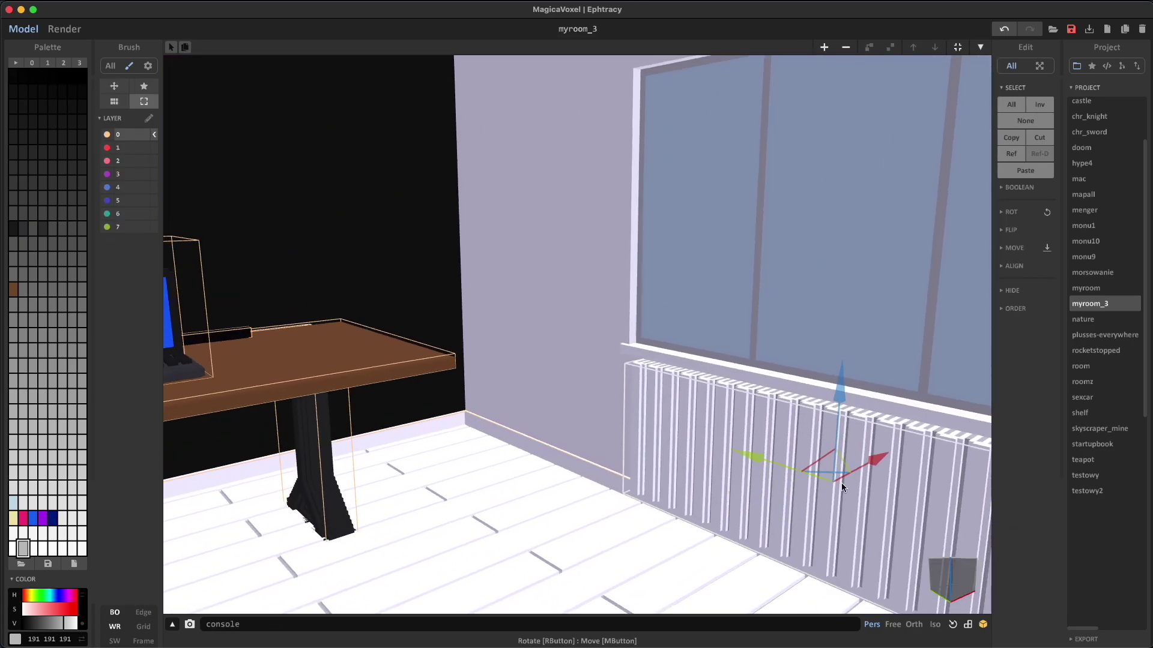
scroll(841, 483, down, 3)
click(51, 30)
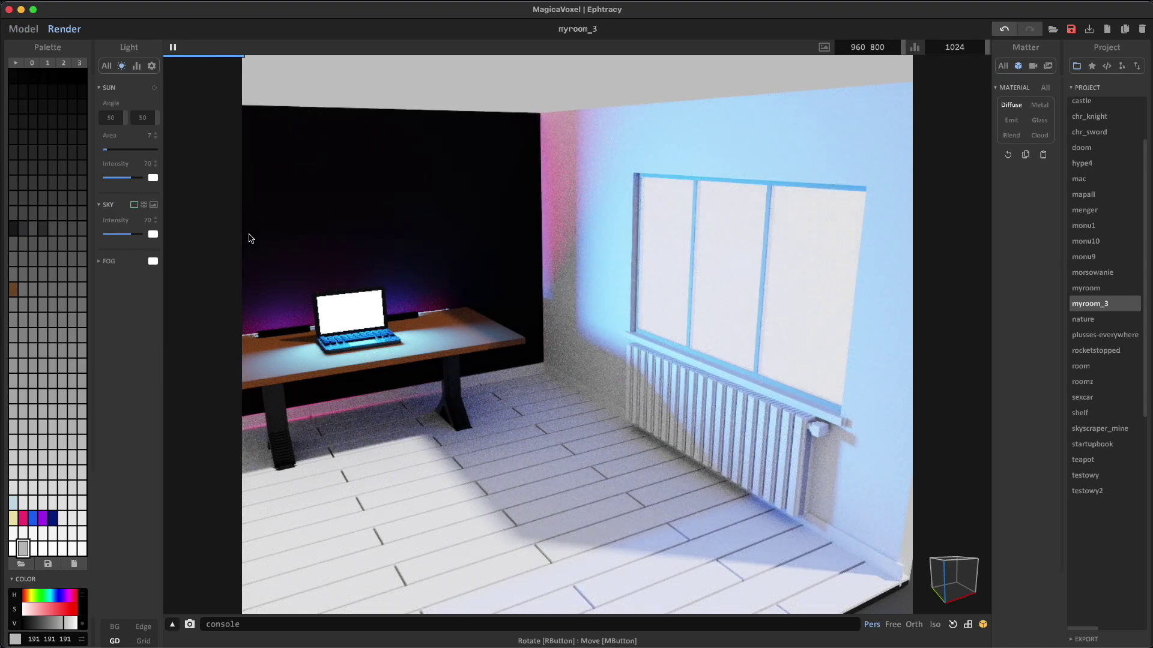
right_drag(251, 238, 770, 466)
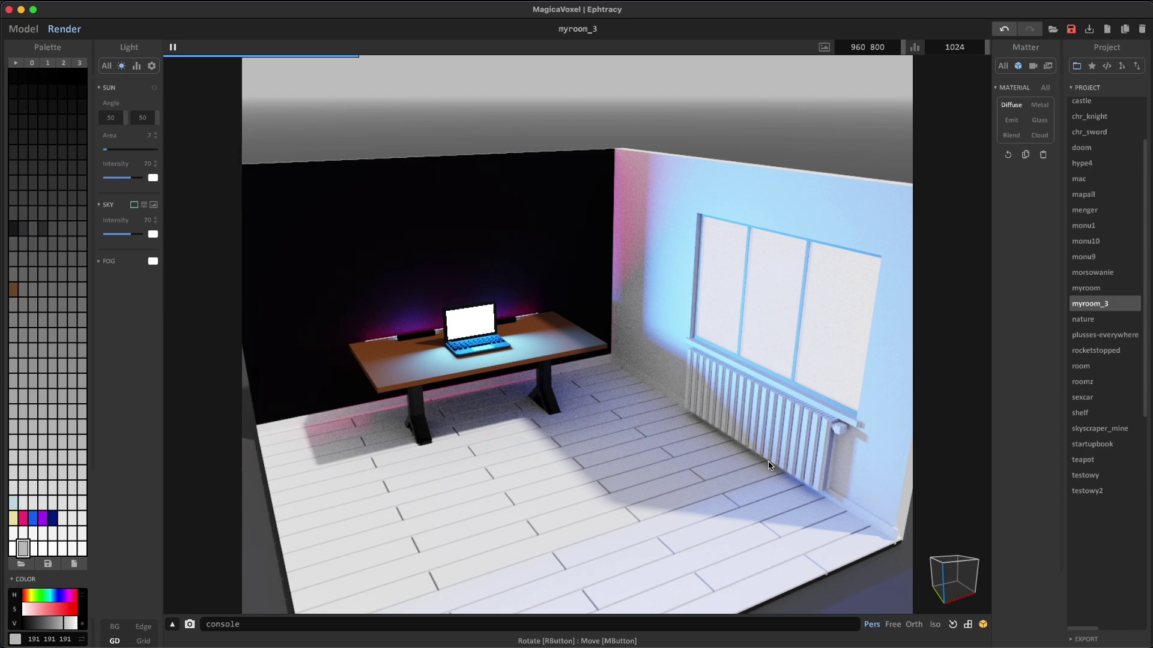